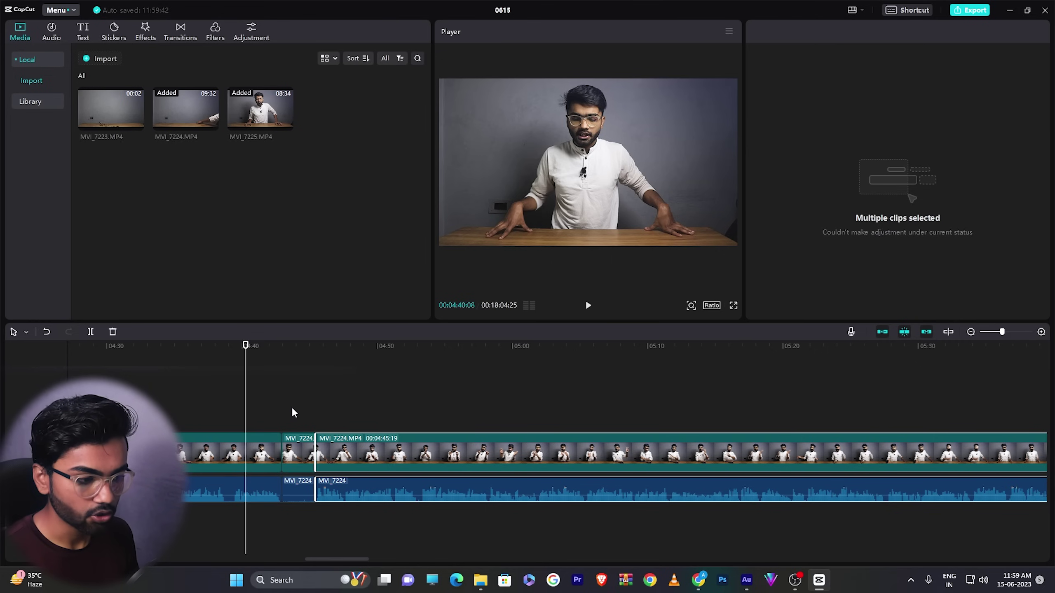
Delete the short MVI_7224 segment near 00:04:43 together with its audio, and close the gap with the following clip
click(296, 450)
ctrl+click(298, 493)
key(Delete)
drag(335, 481, 300, 483)
click(341, 418)
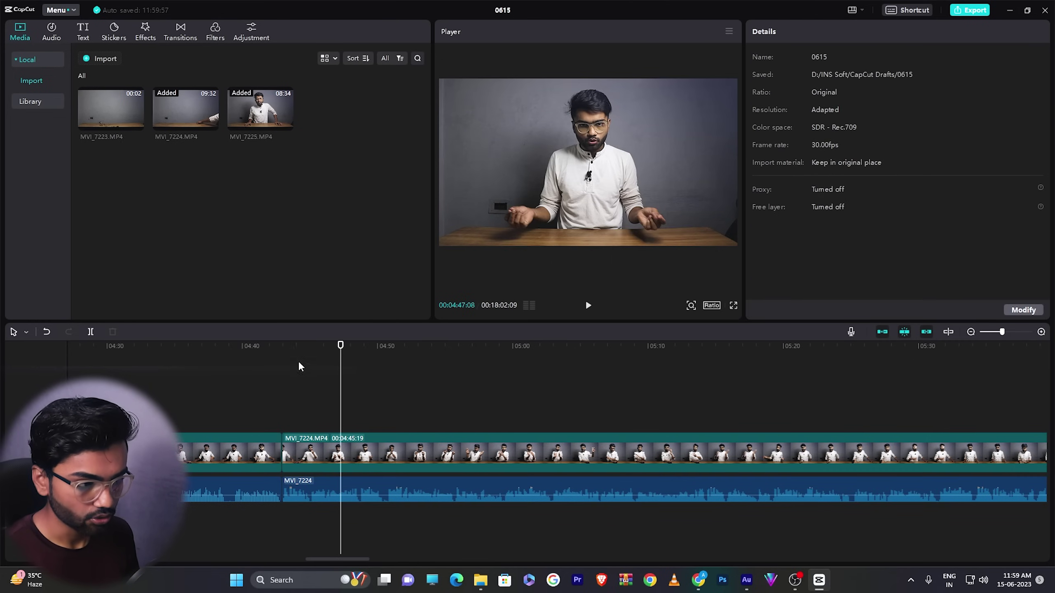
Play back the join between the two MVI_7224 clips from shortly before the cut
click(270, 345)
key(space)
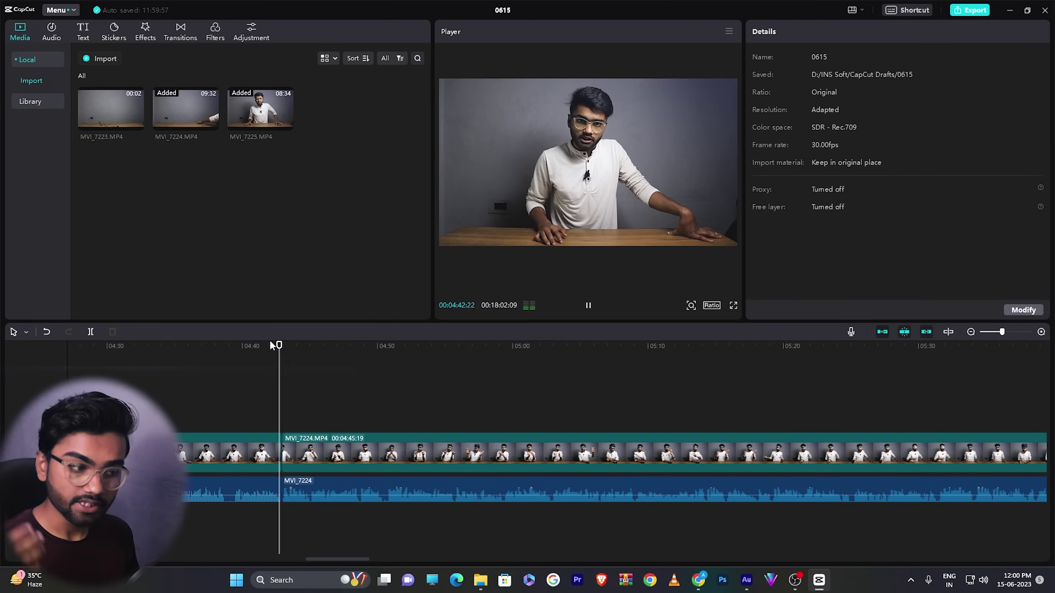
key(space)
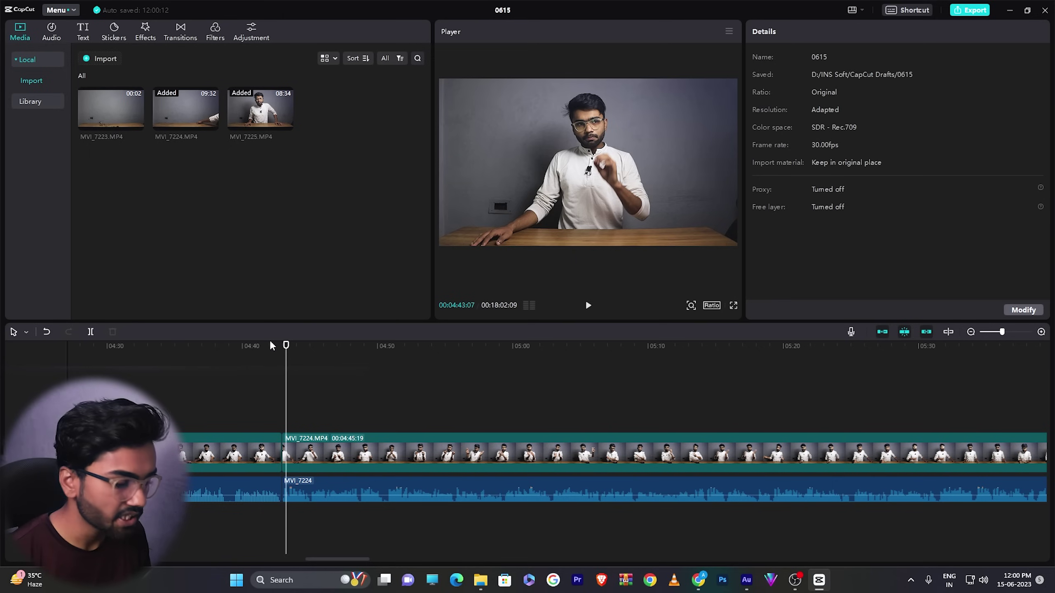
Try enlarging the video clip before the cut to 109% scale, and return it to 100%
click(217, 453)
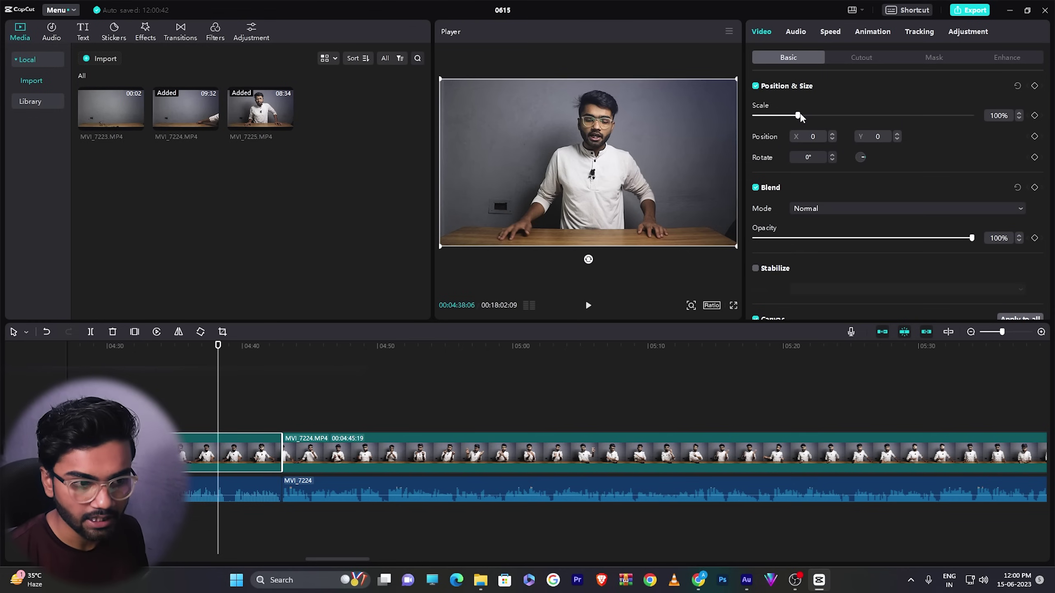
drag(799, 116, 803, 115)
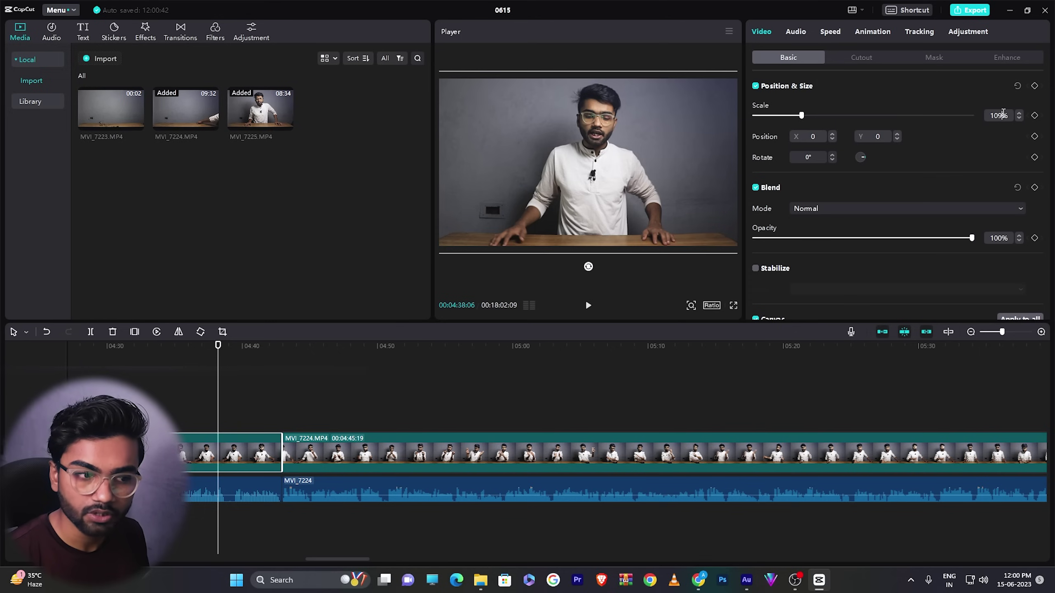
key(Return)
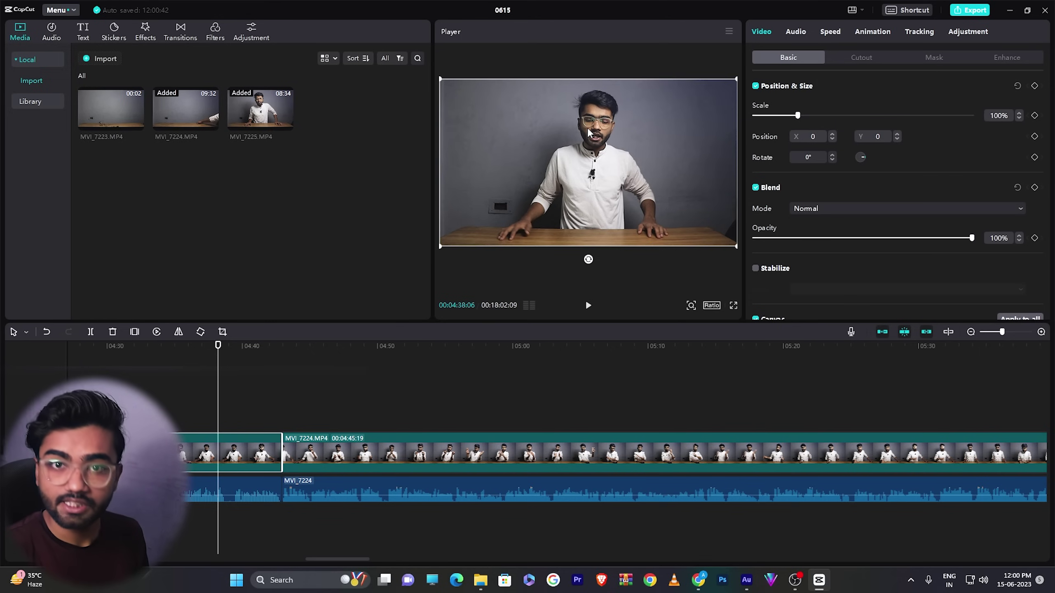
Try shifting the clip horizontally in the frame to X -400, and return it to X 0
drag(658, 157, 626, 157)
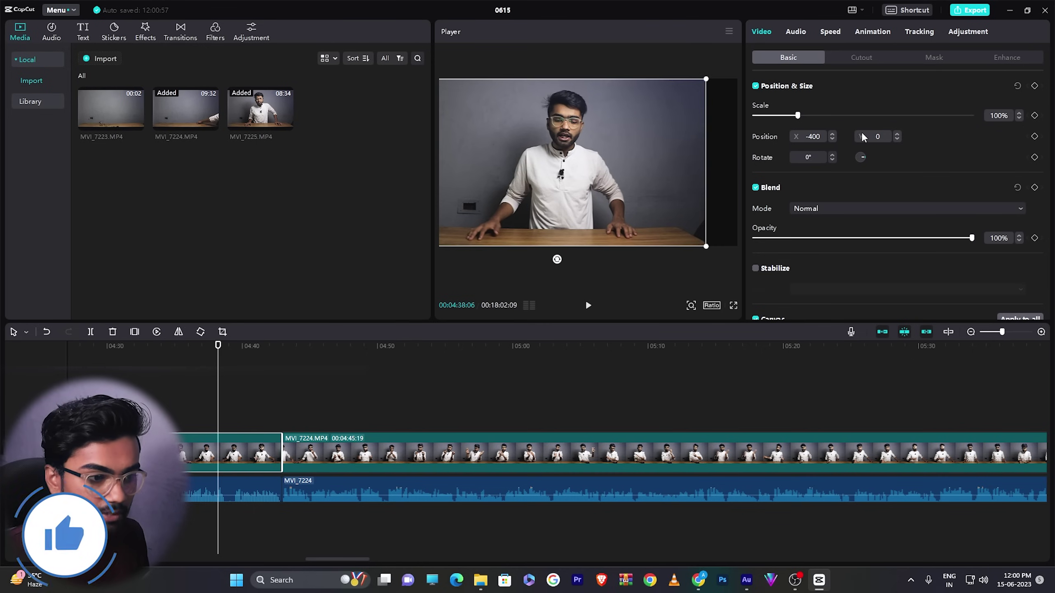
drag(580, 157, 642, 157)
mouse_move(862, 157)
mouse_down()
mouse_move(862, 170)
mouse_move(855, 165)
mouse_move(866, 172)
mouse_up()
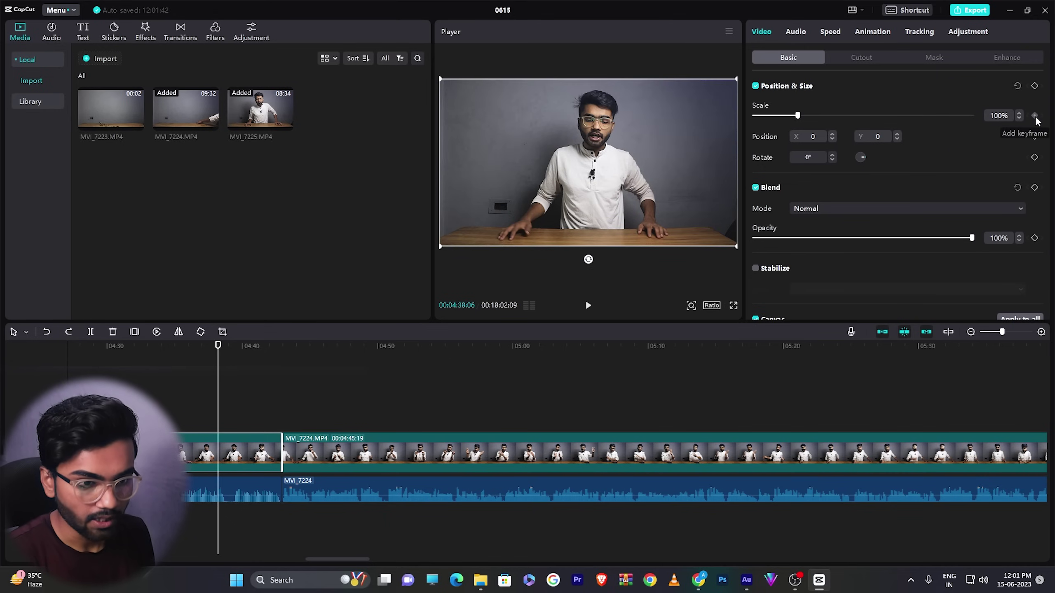
Animate the clip's scale with keyframes from 100% at about 00:04:37 to 126% at 00:04:40:04, and play the zoom back
click(198, 347)
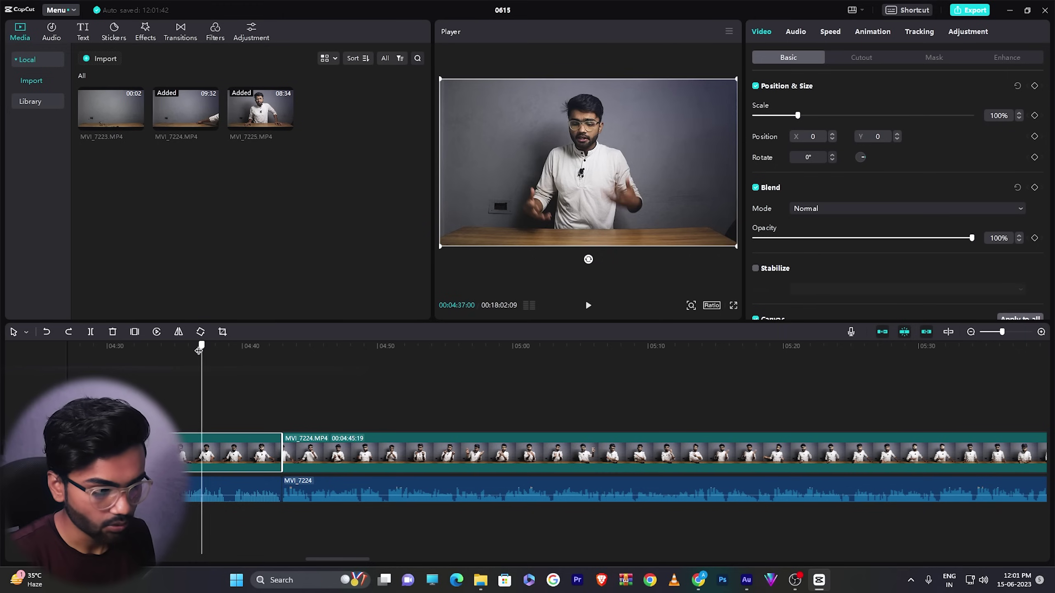
click(1035, 116)
key(space)
key(space)
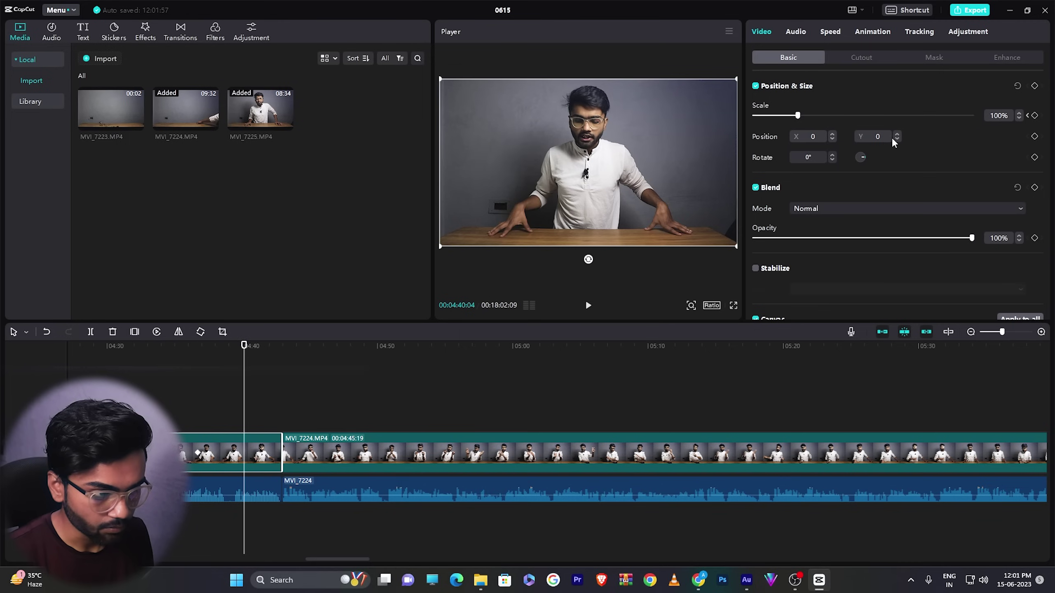
drag(804, 118, 810, 118)
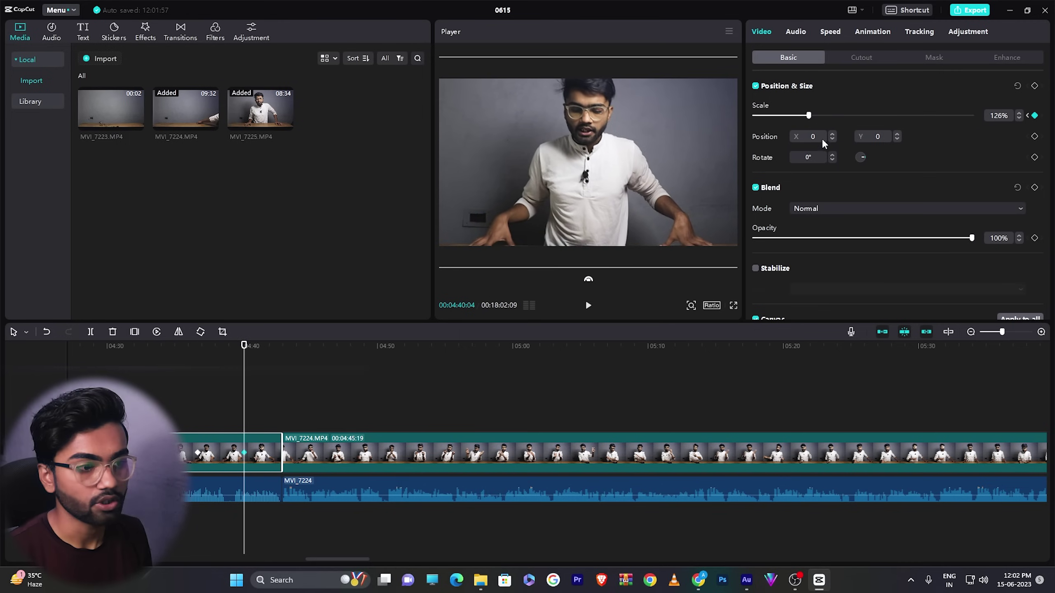
drag(213, 343, 189, 351)
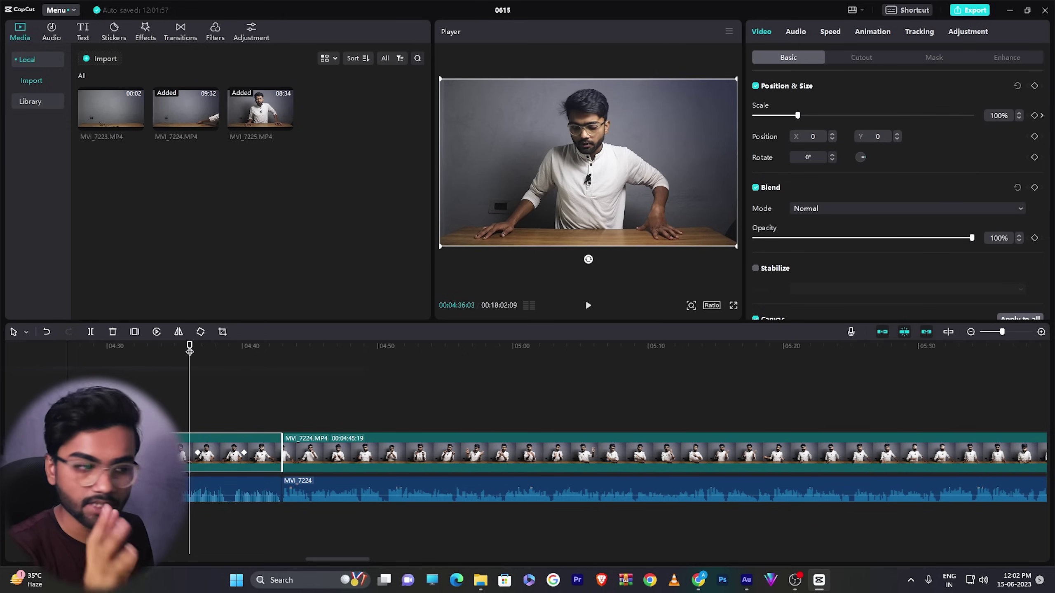
key(space)
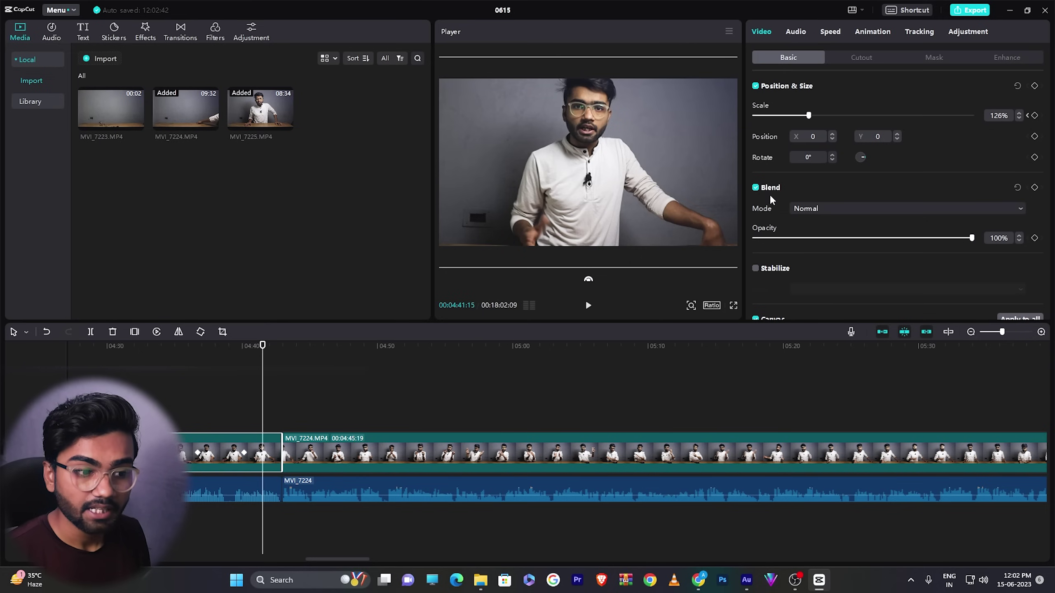
Examine the clip's blend modes and opacity control
click(824, 209)
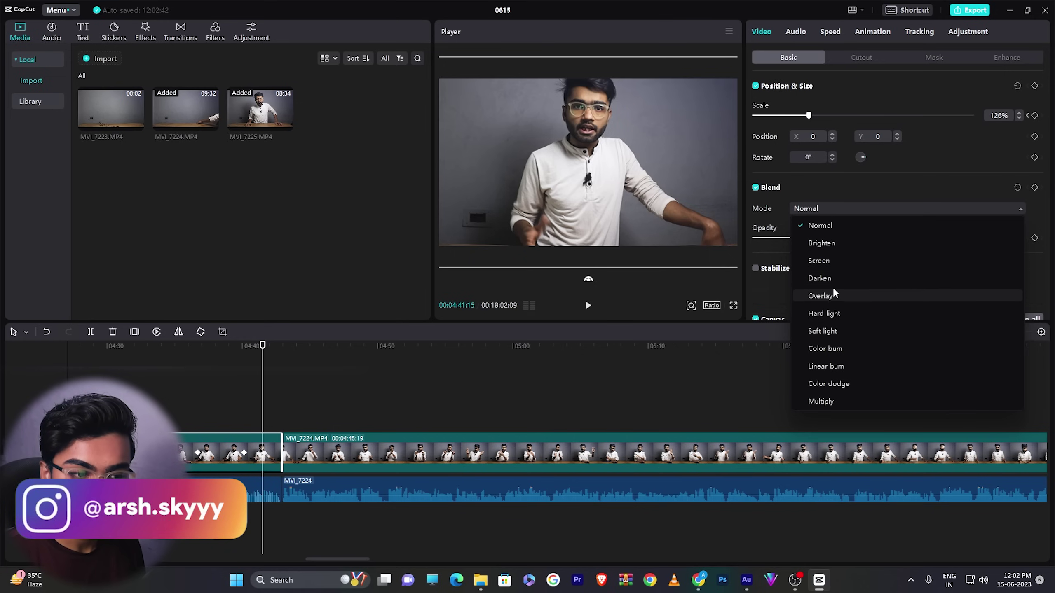
click(869, 193)
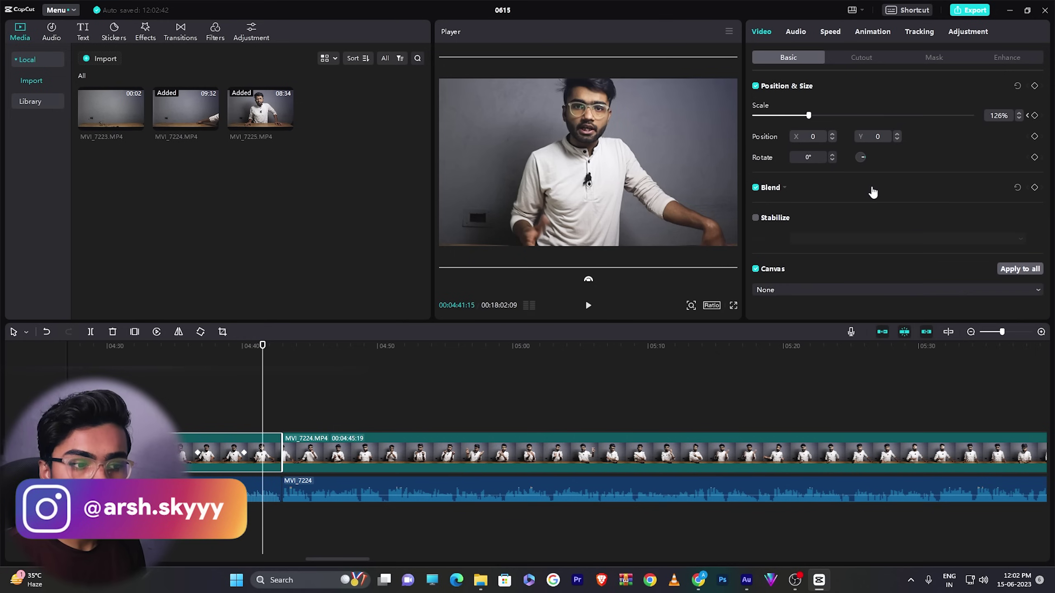
click(871, 194)
drag(929, 241, 1014, 233)
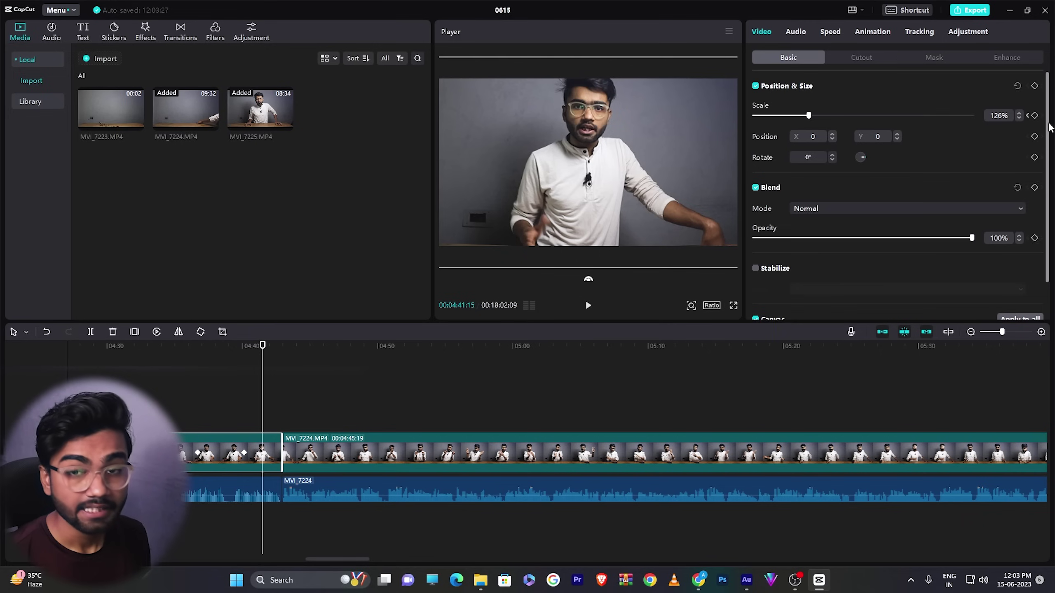
Try the different blur strengths as the clip's canvas background, and set the canvas back to None
scroll(1049, 195, down, 2)
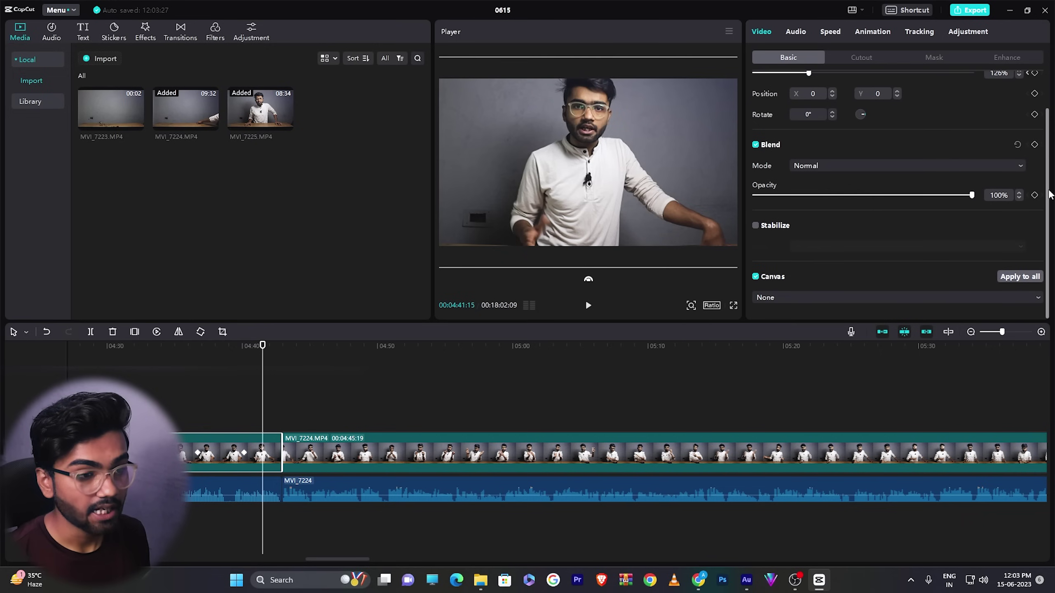
click(977, 299)
click(976, 300)
click(973, 299)
click(814, 333)
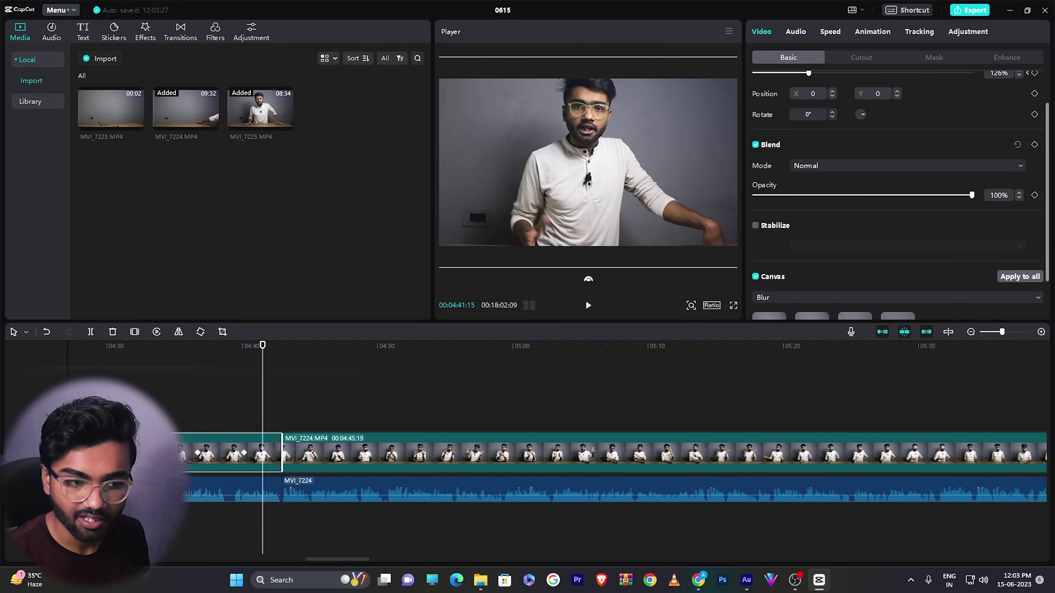
scroll(1051, 249, down, 1)
scroll(1052, 248, down, 1)
click(812, 276)
click(856, 276)
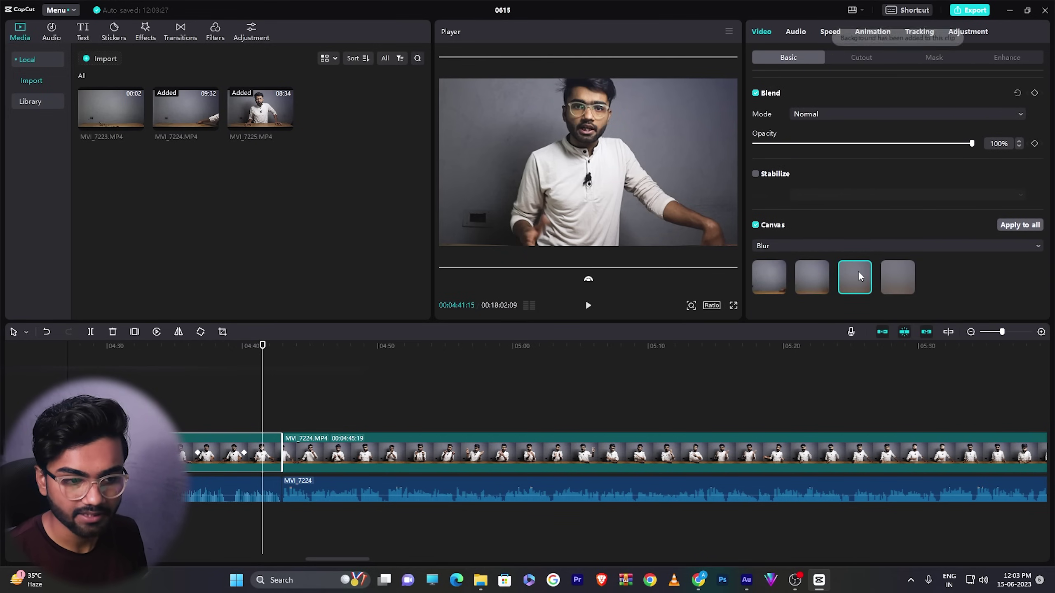
click(899, 280)
click(773, 245)
click(777, 263)
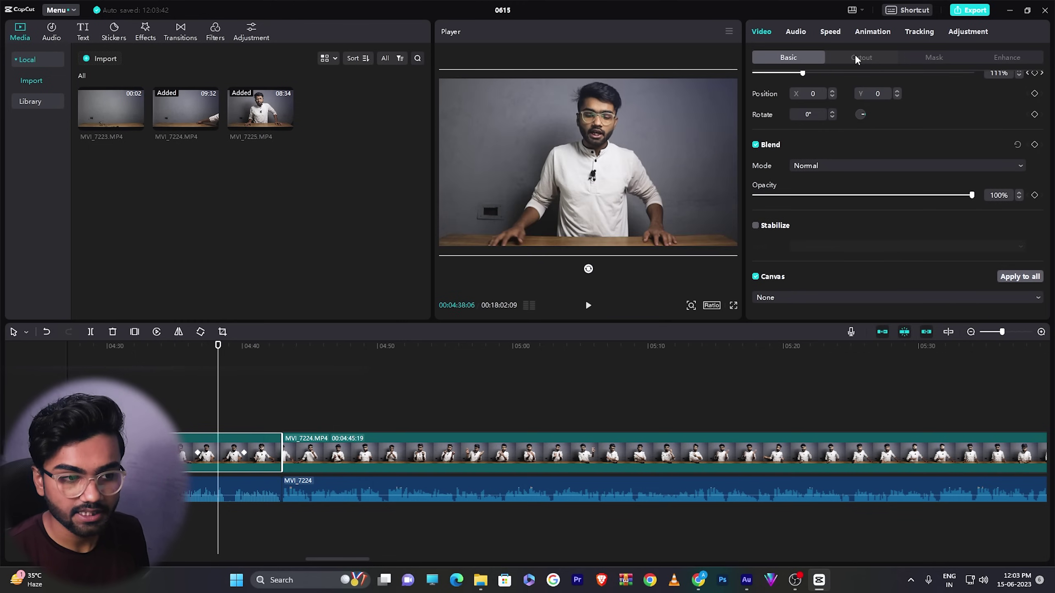
Try keying out the grey wall with Chroma key, sampling the wall colour and setting strength 1 and shadow 72
click(858, 58)
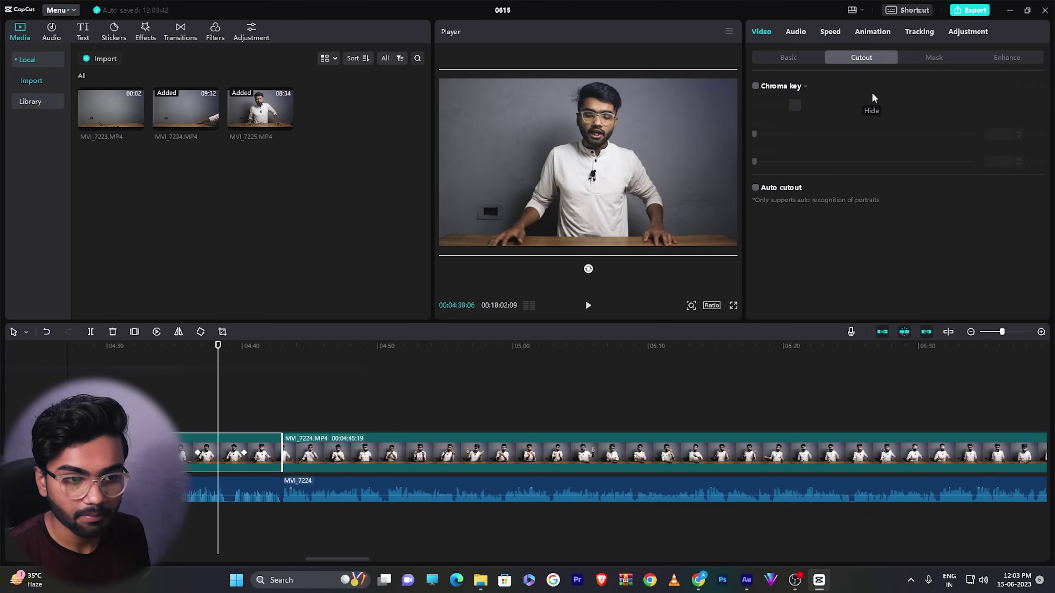
click(755, 86)
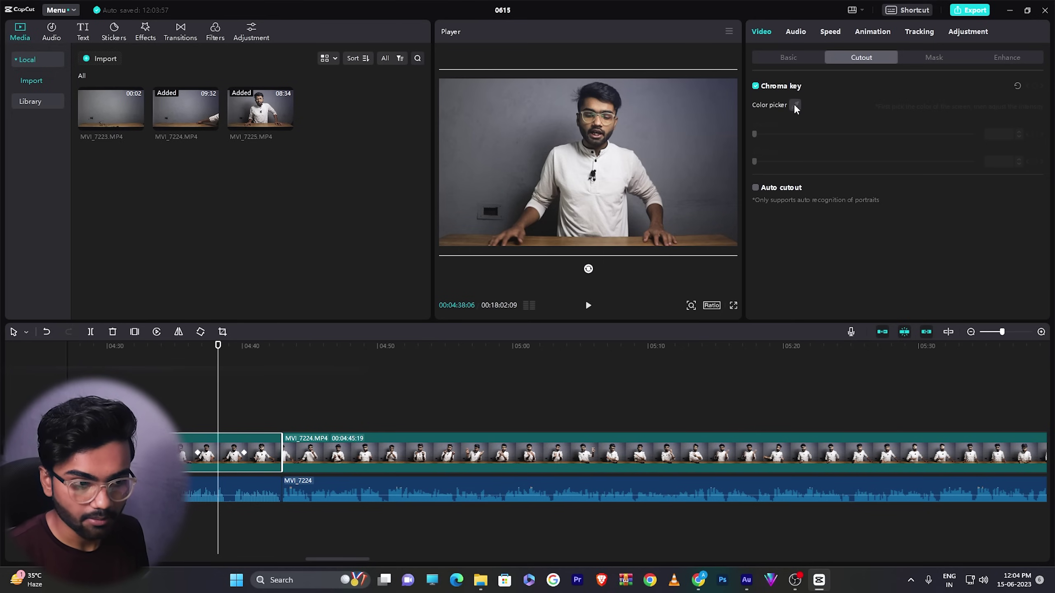
click(794, 106)
click(676, 126)
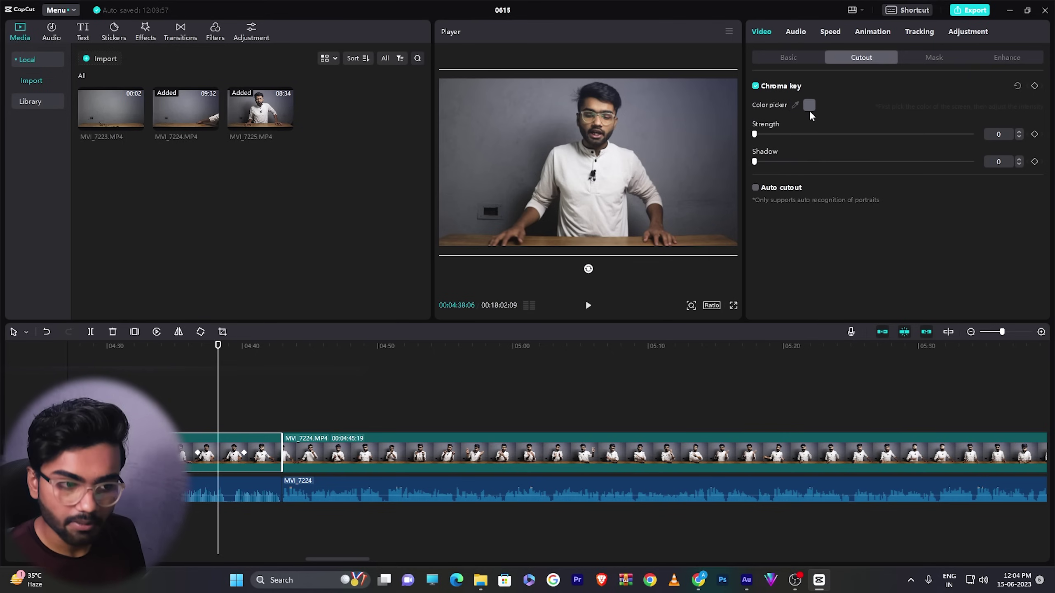
drag(769, 168, 855, 163)
drag(777, 134, 758, 153)
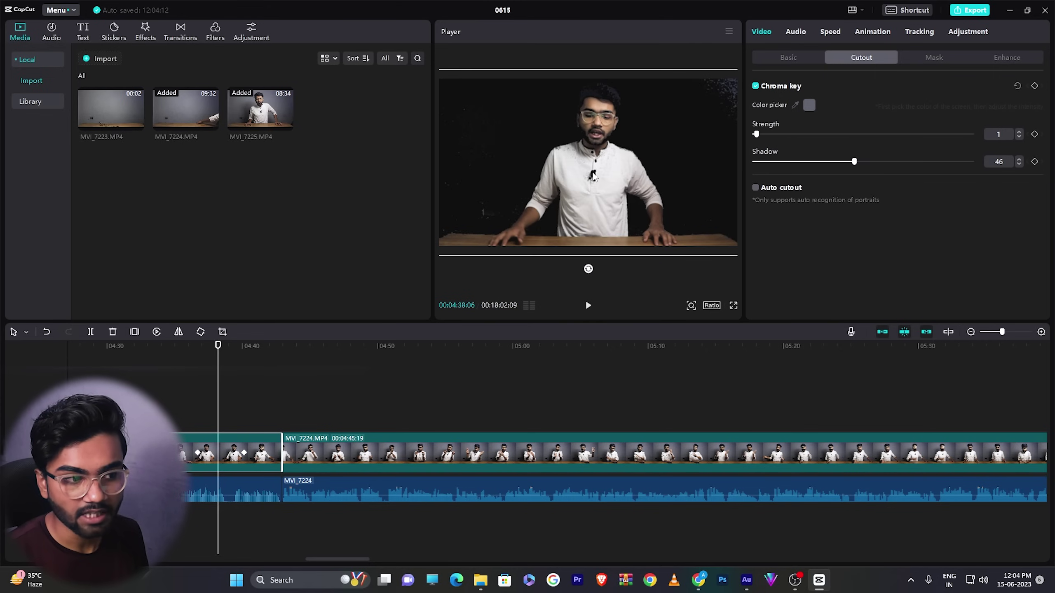
mouse_move(218, 346)
mouse_down()
mouse_move(189, 347)
mouse_move(235, 347)
mouse_move(210, 347)
mouse_up()
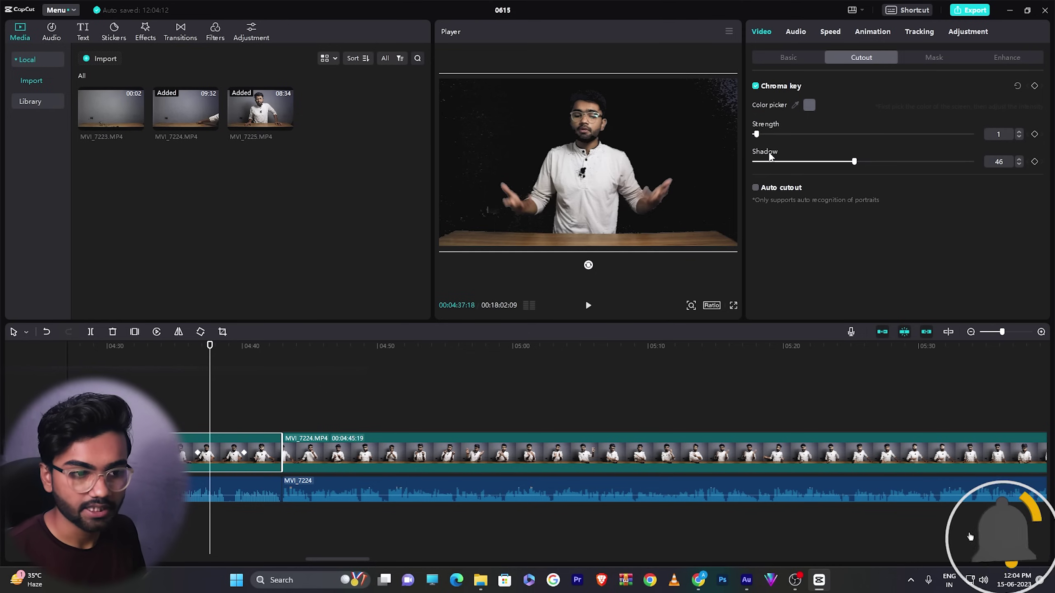
click(830, 162)
drag(807, 166, 912, 163)
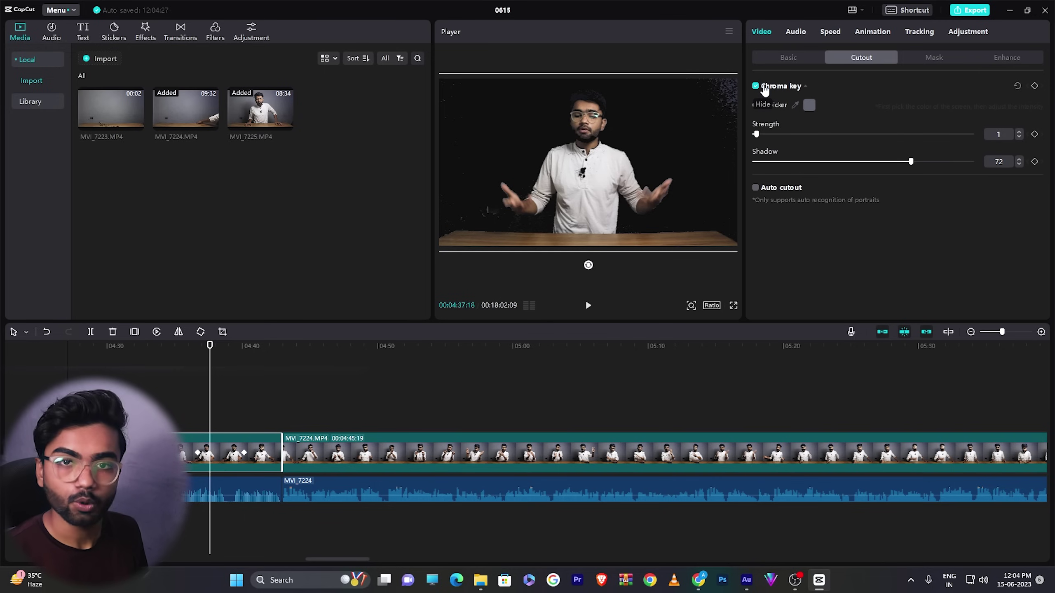
Enable face enhancement on the clip with Smooth 25, Brighten 45 and White teeth 28
click(984, 60)
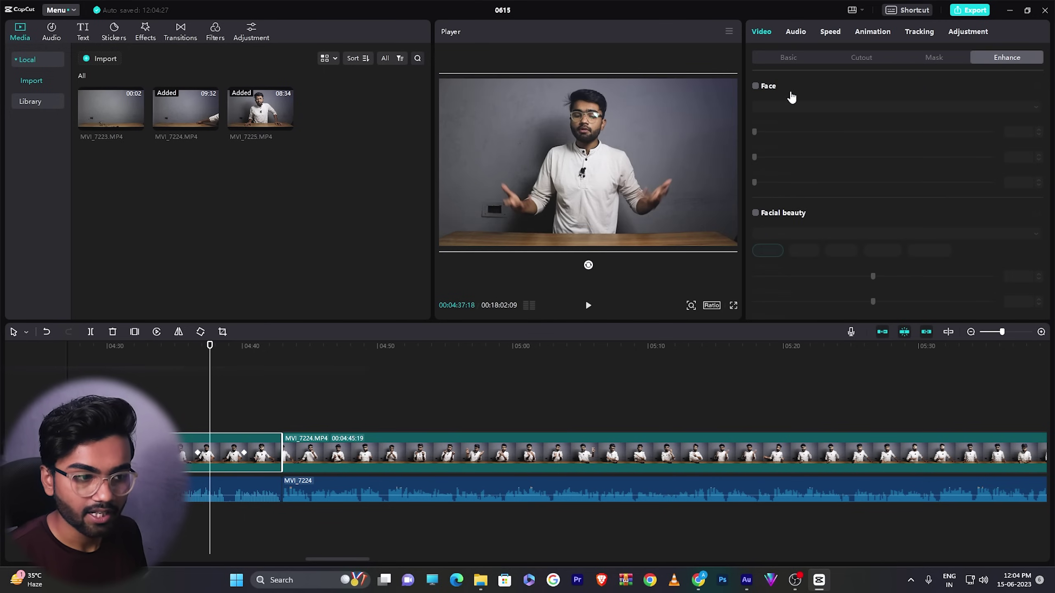
click(764, 90)
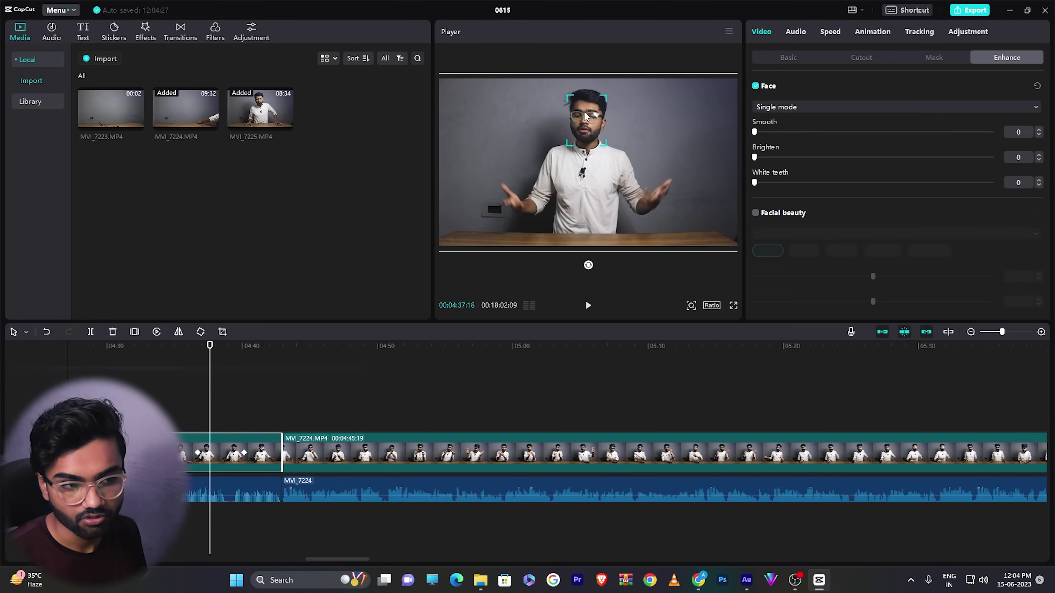
mouse_move(211, 352)
mouse_down()
mouse_move(240, 353)
mouse_move(196, 358)
mouse_up()
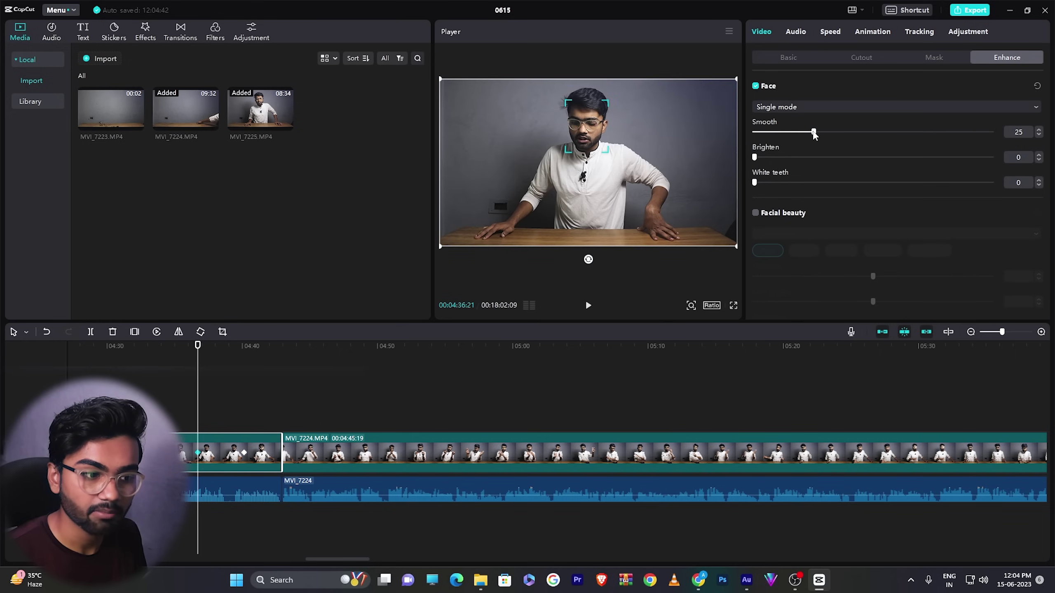
drag(767, 162, 887, 155)
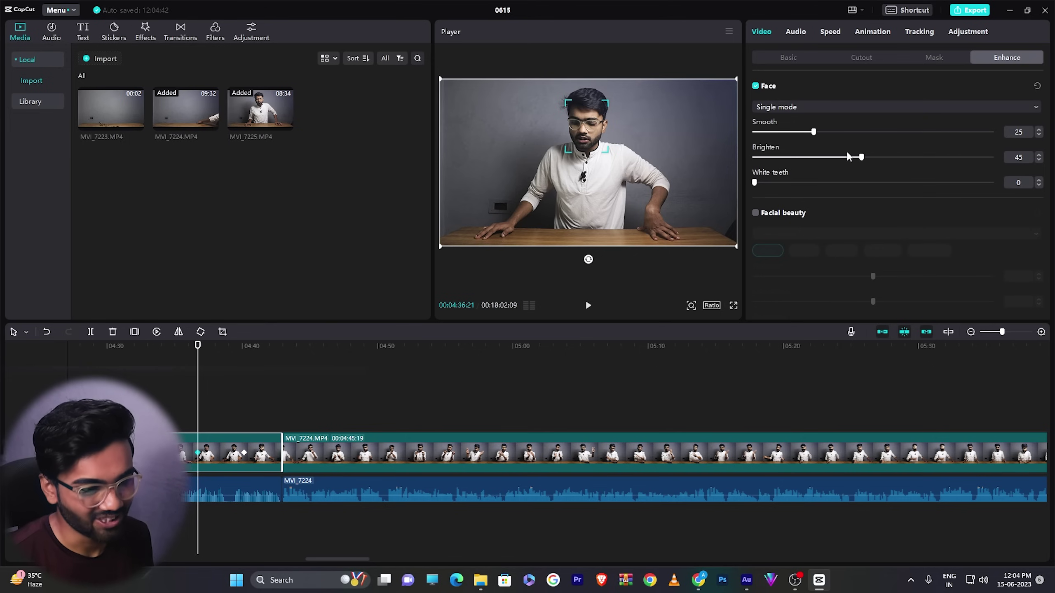
drag(809, 181, 821, 182)
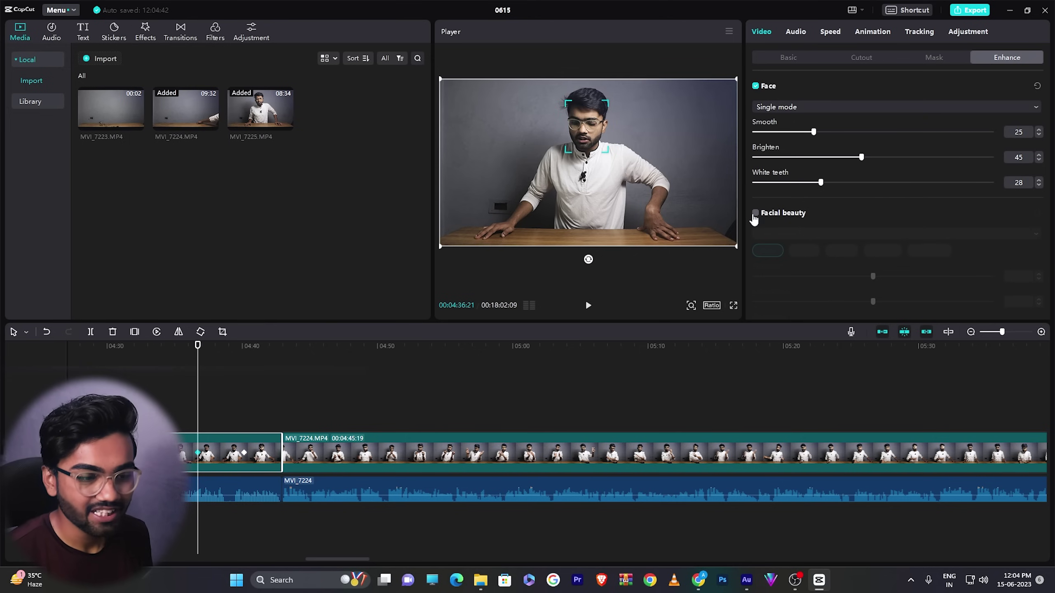
Try enabling Facial beauty on the clip, and turn off both the Face and Facial beauty enhancements
click(755, 213)
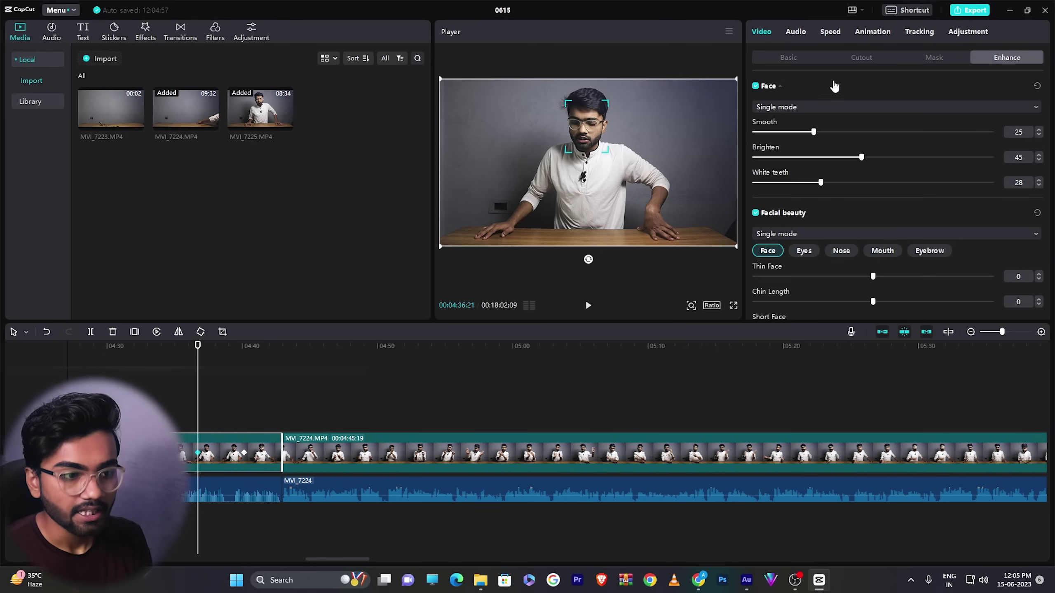
click(755, 86)
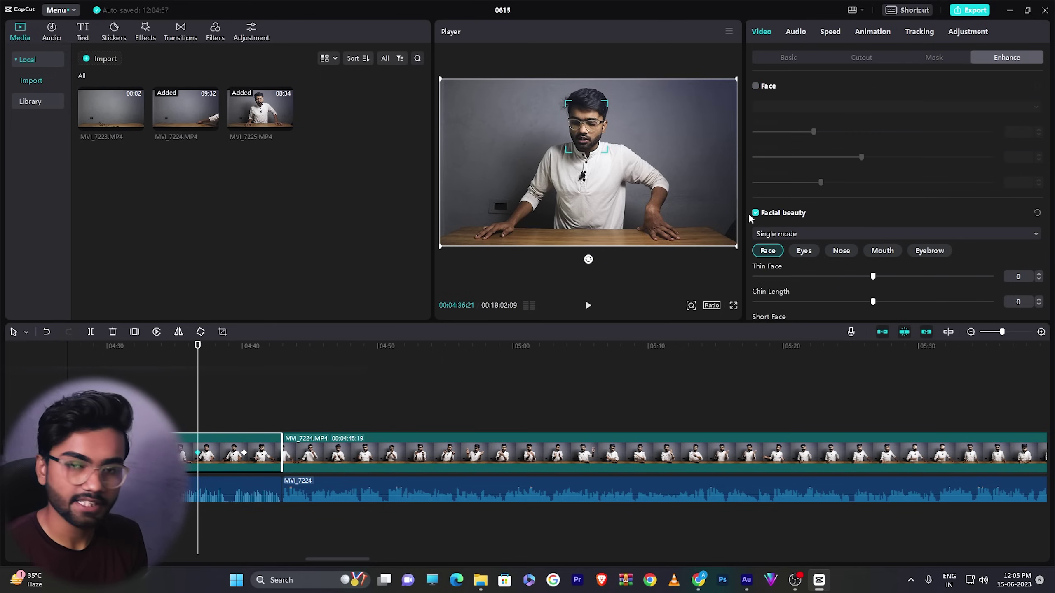
click(755, 213)
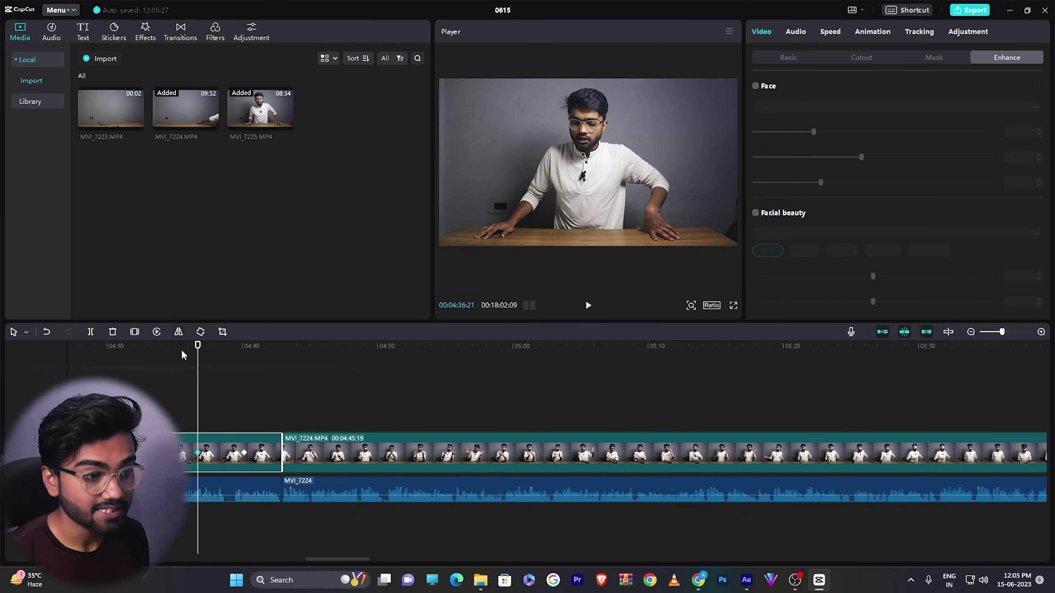
Try lowering the volume of the first clip's audio to -9.3 dB and play it back
click(220, 351)
click(224, 491)
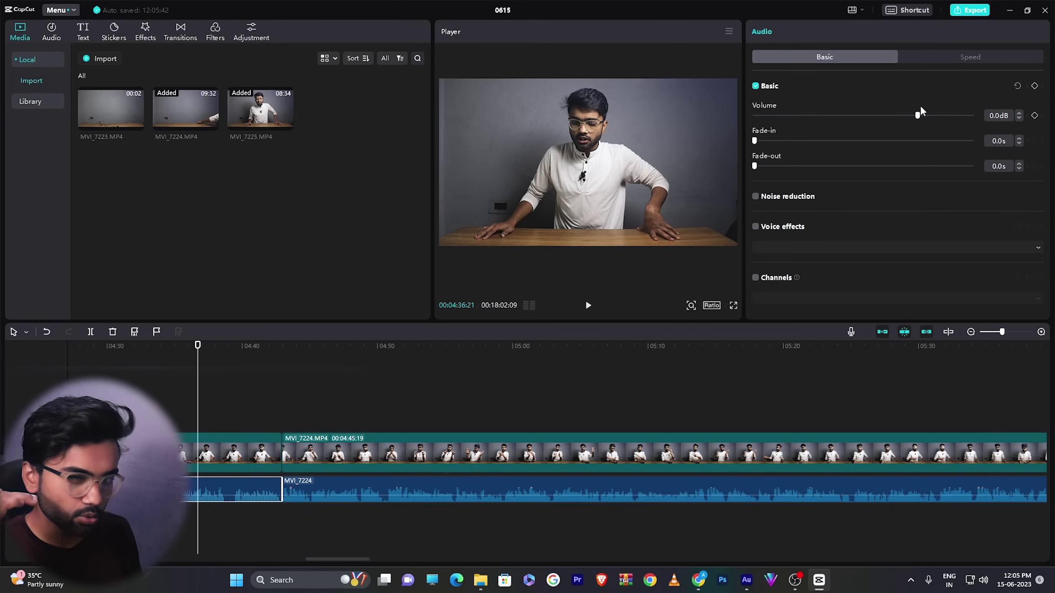
drag(917, 116, 892, 117)
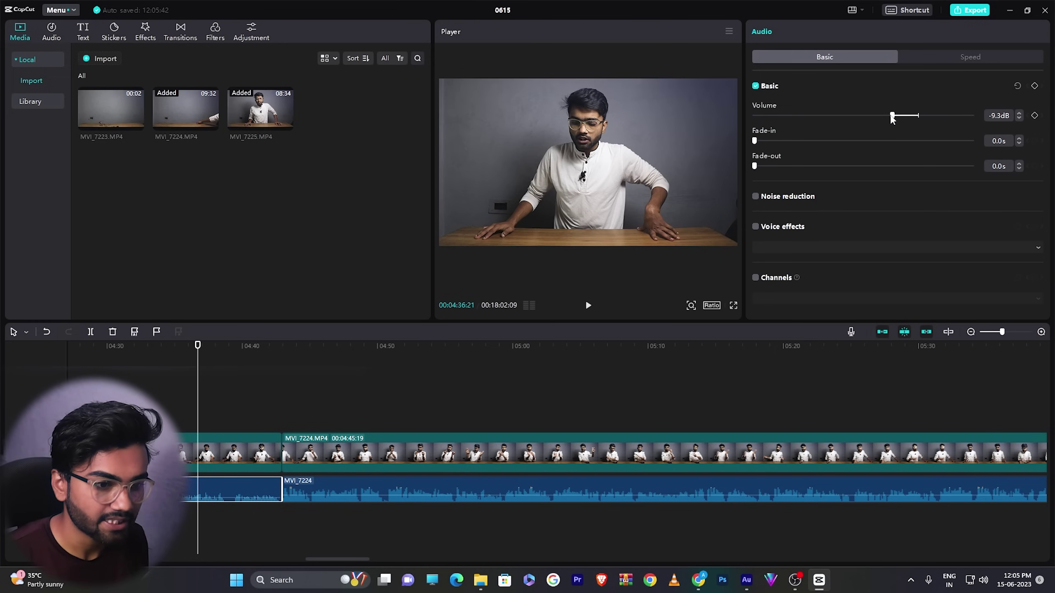
key(space)
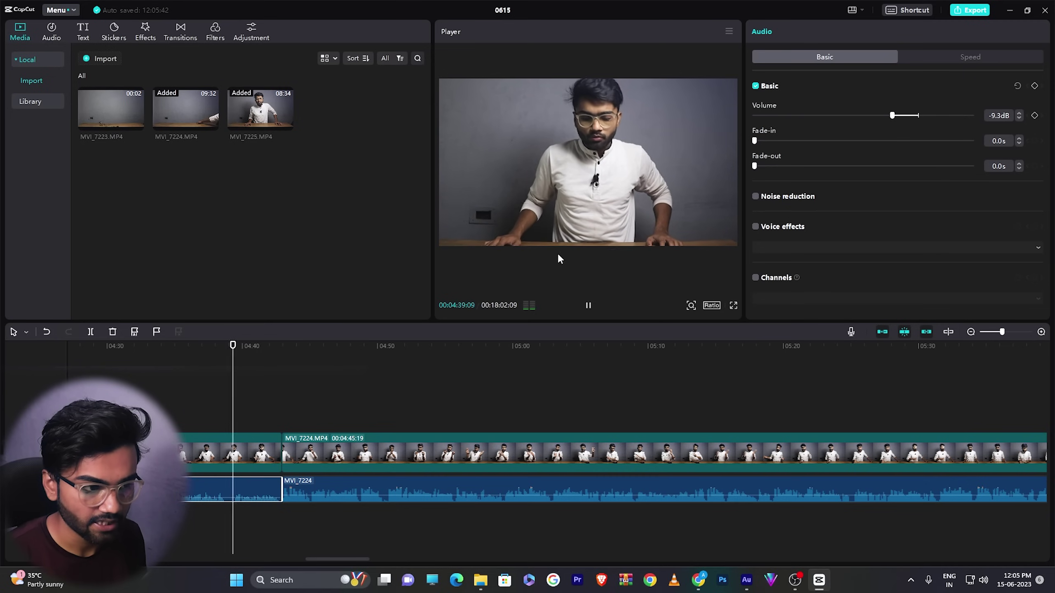
key(space)
drag(239, 345, 214, 344)
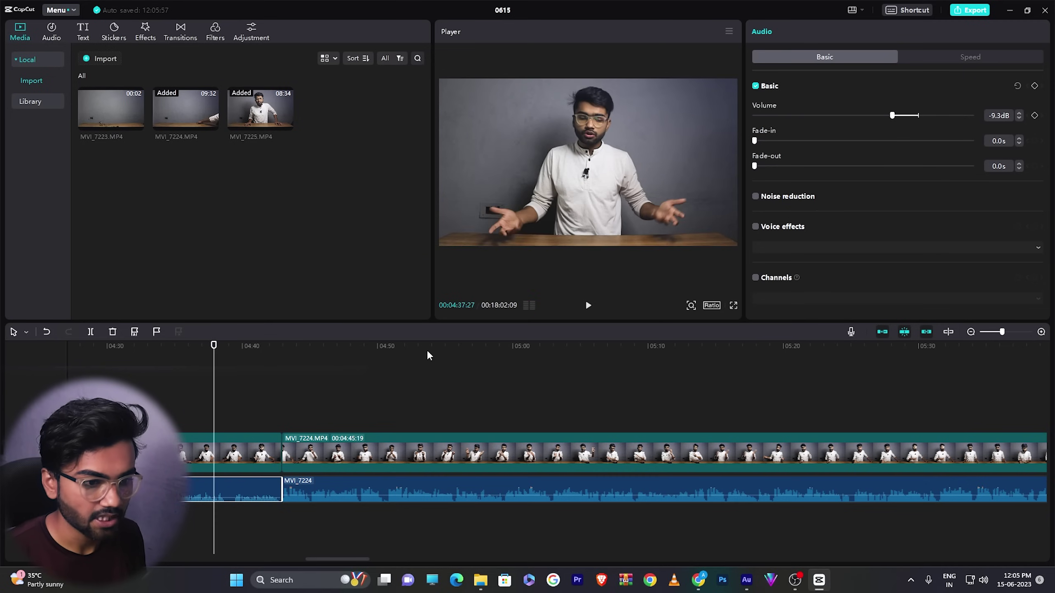
Raise the first clip's audio volume to 11.9 dB and play the section again from about 04:36
drag(892, 115, 948, 117)
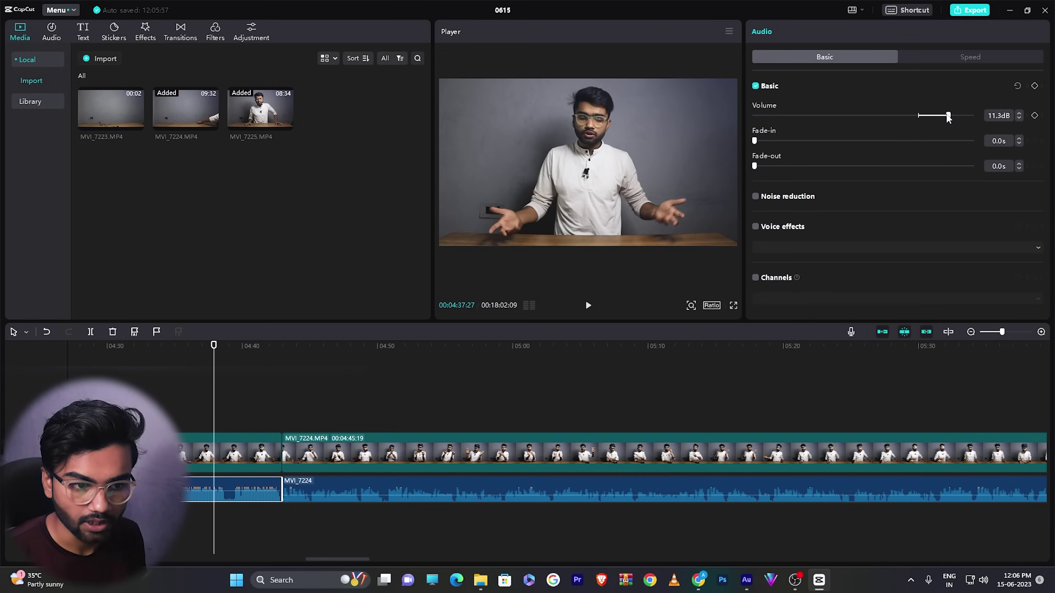
drag(214, 345, 204, 345)
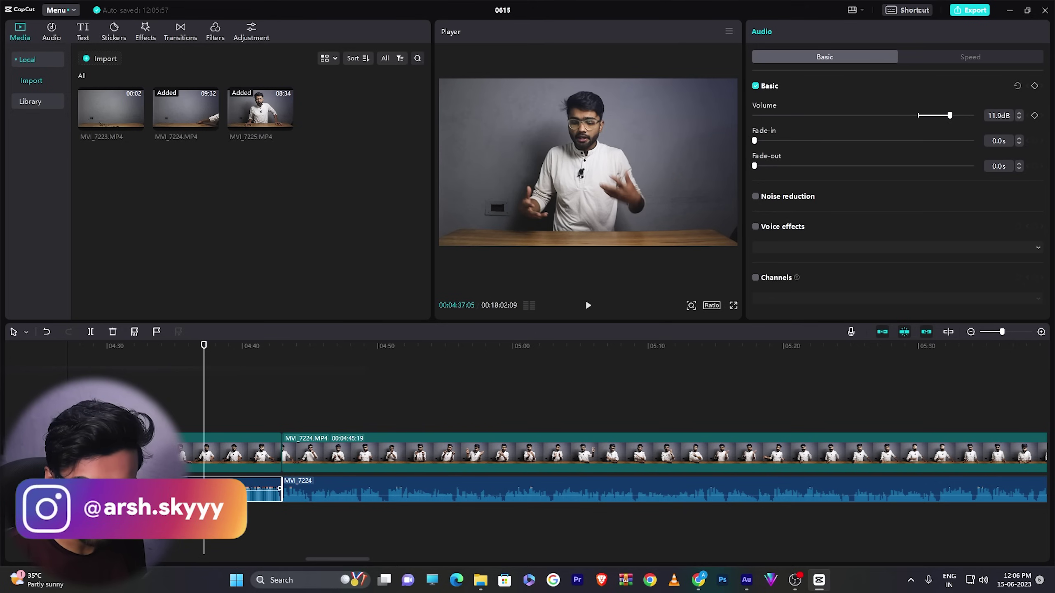
click(198, 346)
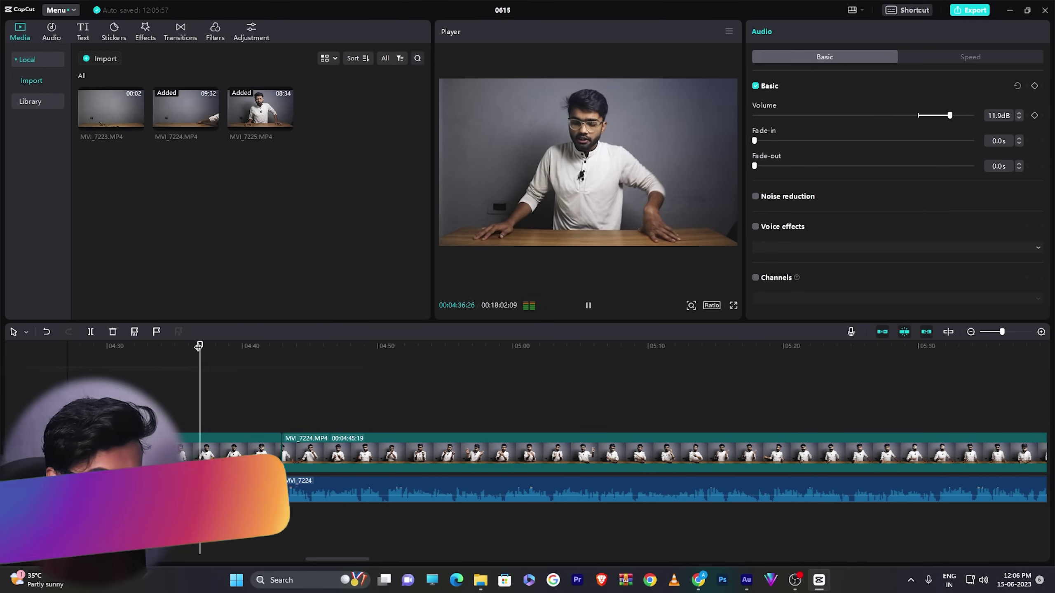
key(space)
key(space)
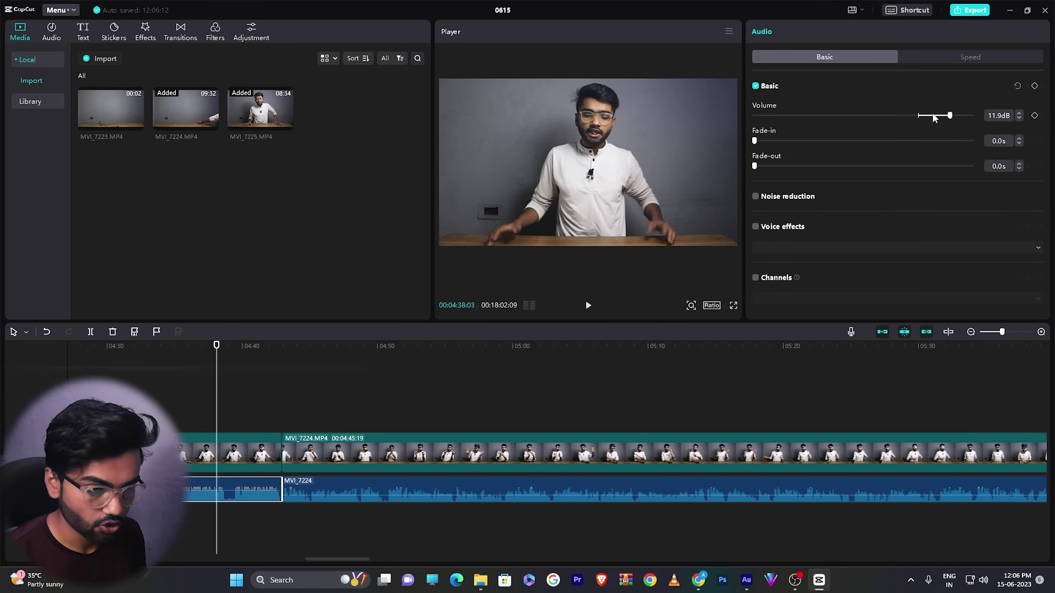
Turn on Noise reduction and Voice effects for the first clip's audio, and try to load the list of voice effects
click(756, 197)
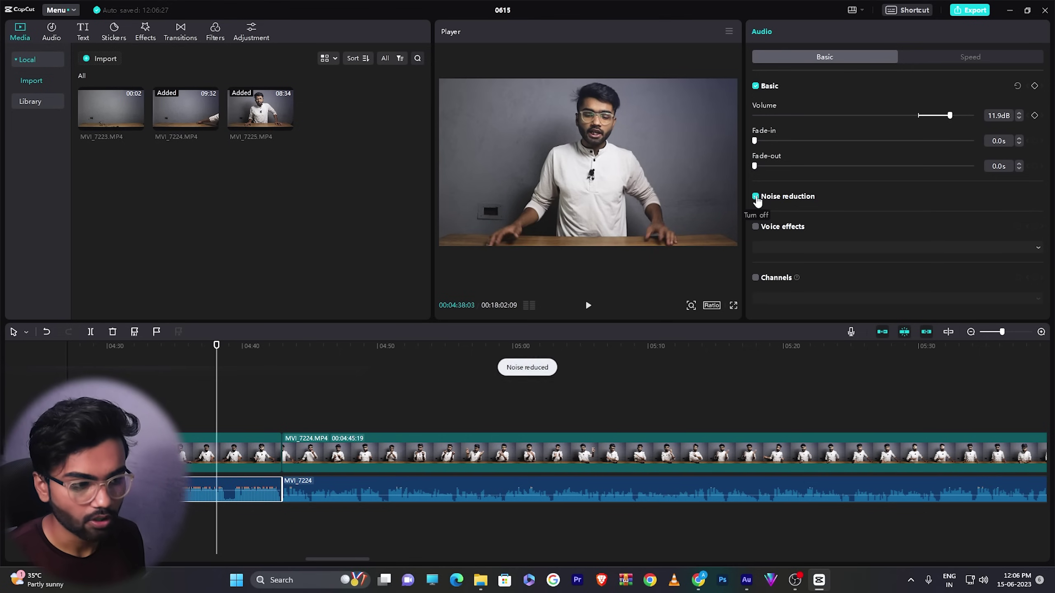
drag(199, 346, 193, 347)
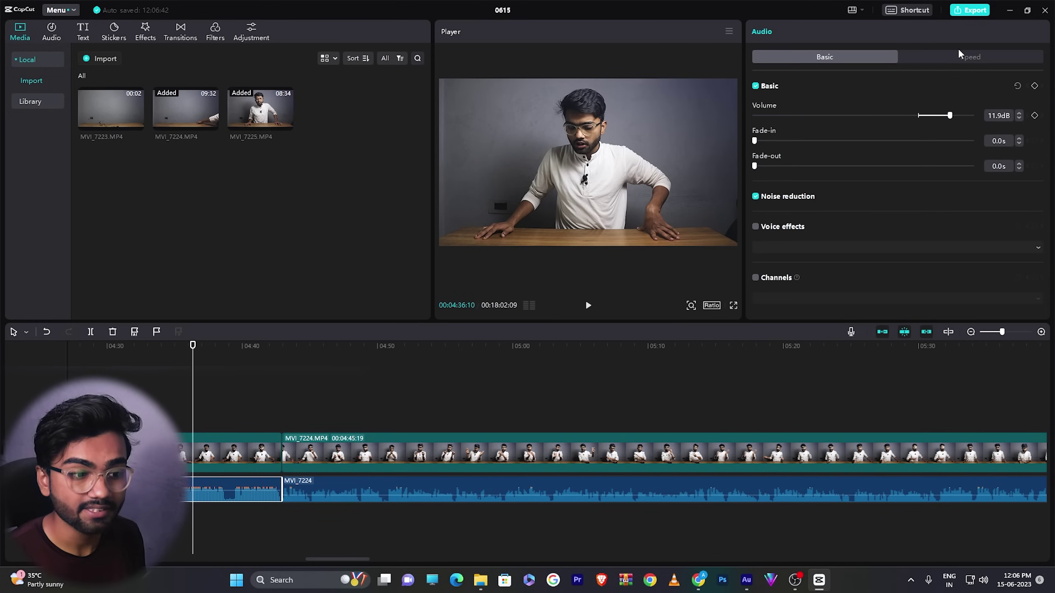
click(755, 226)
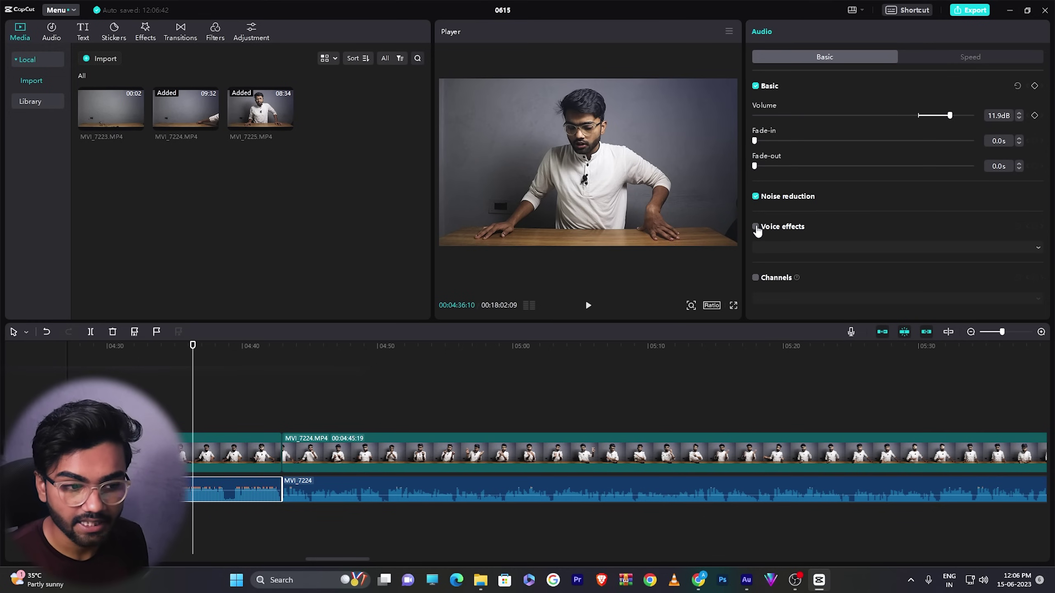
click(838, 246)
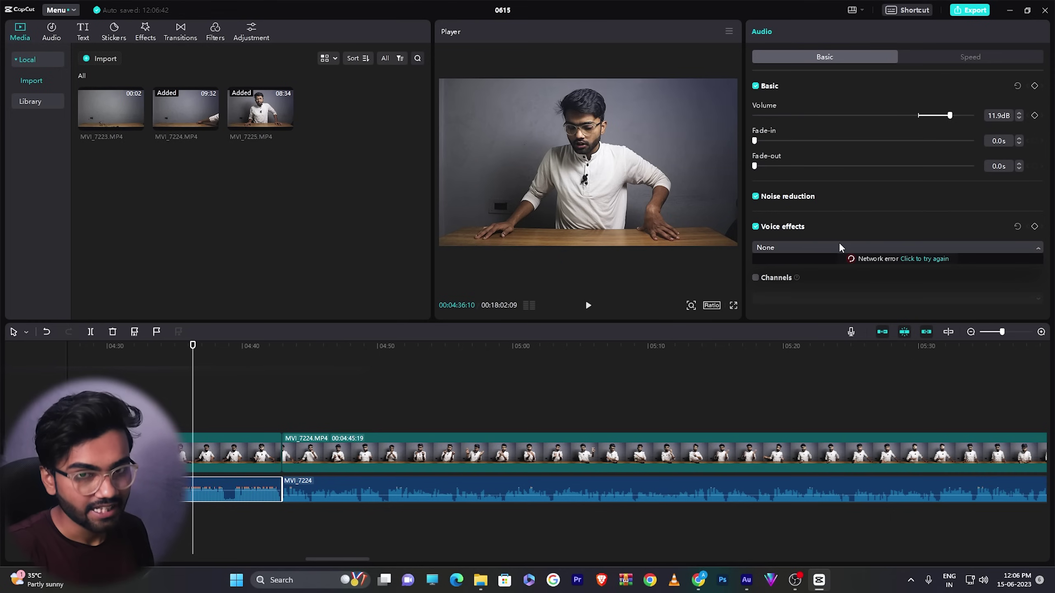
click(925, 258)
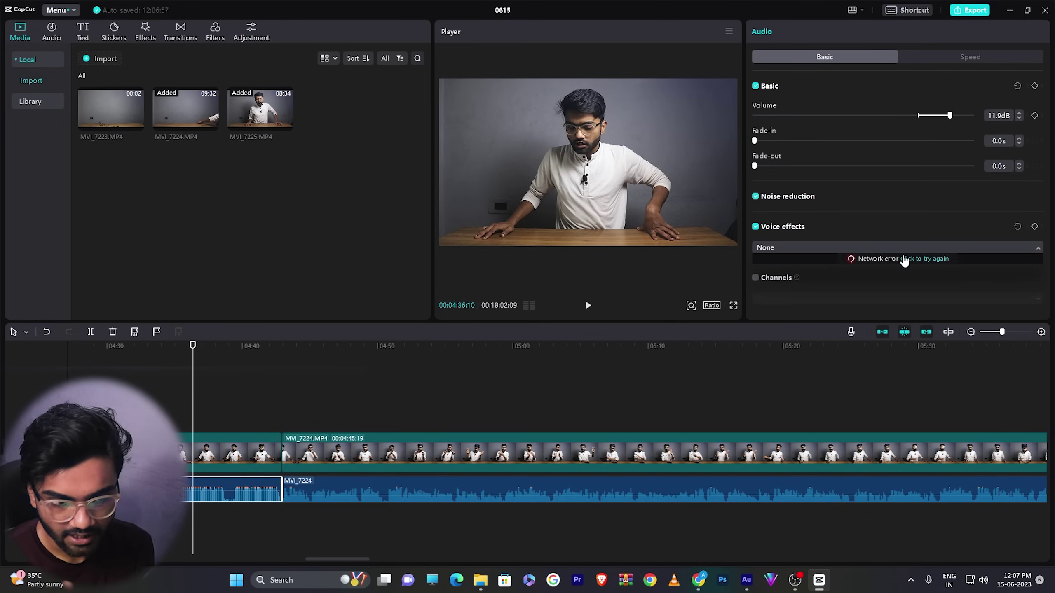
click(875, 245)
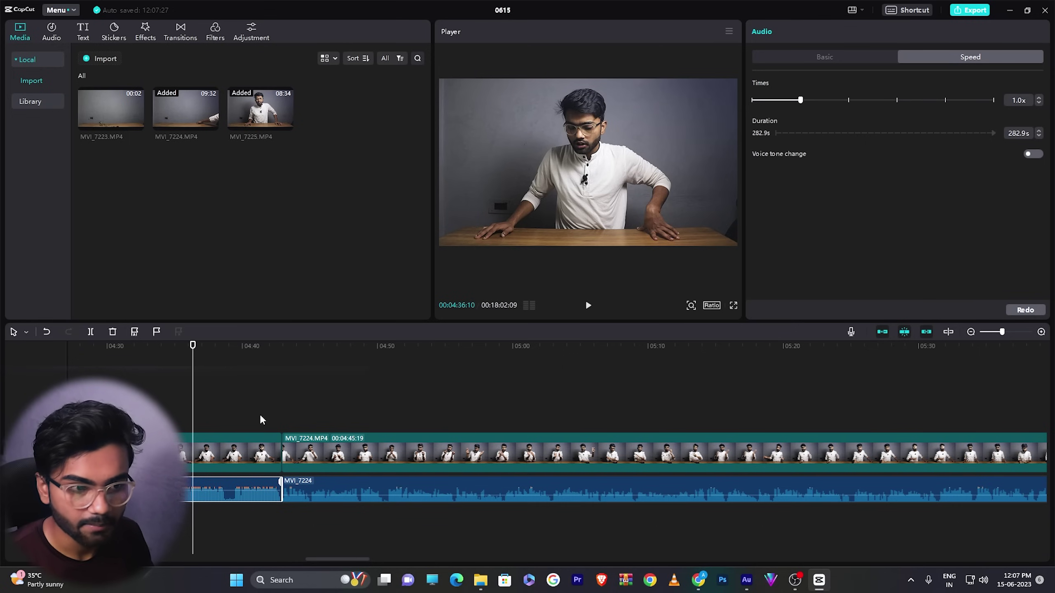
Apply the In animation listed right after None to the first video clip and play back around the cut
click(217, 455)
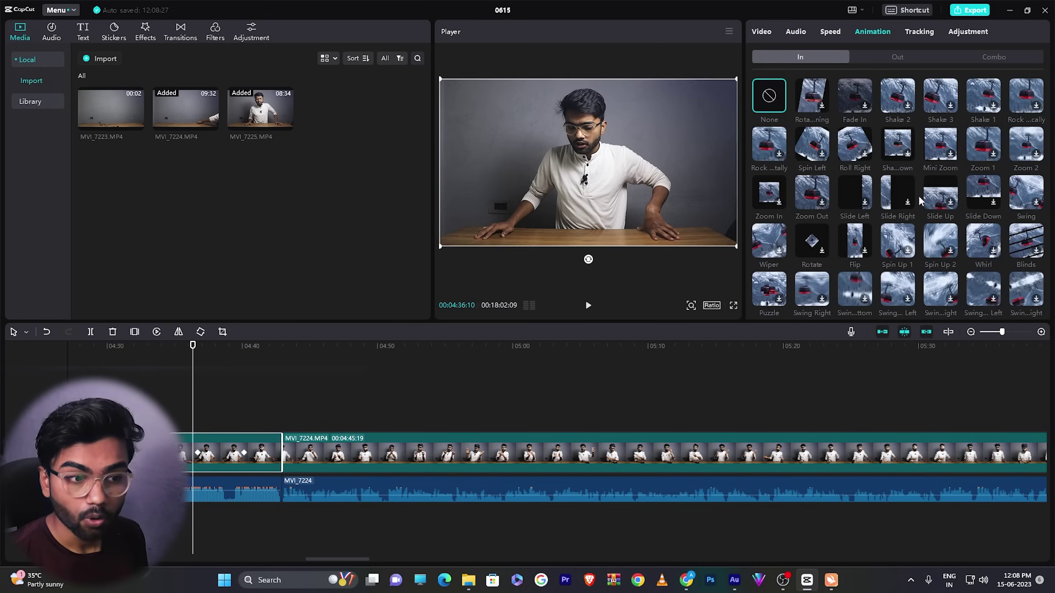
click(816, 107)
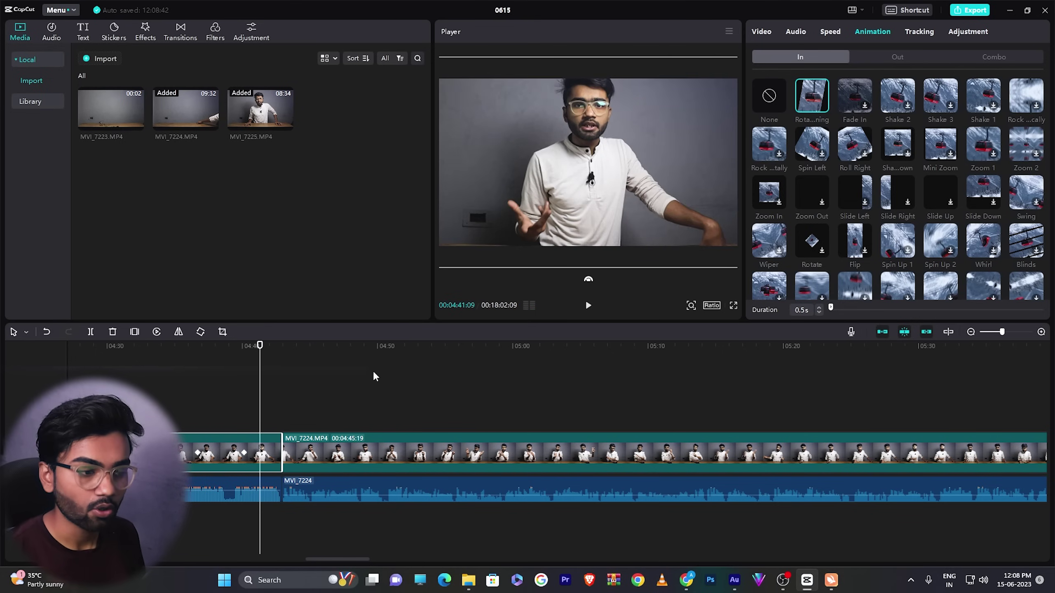
click(301, 345)
drag(301, 345, 283, 349)
key(space)
key(space)
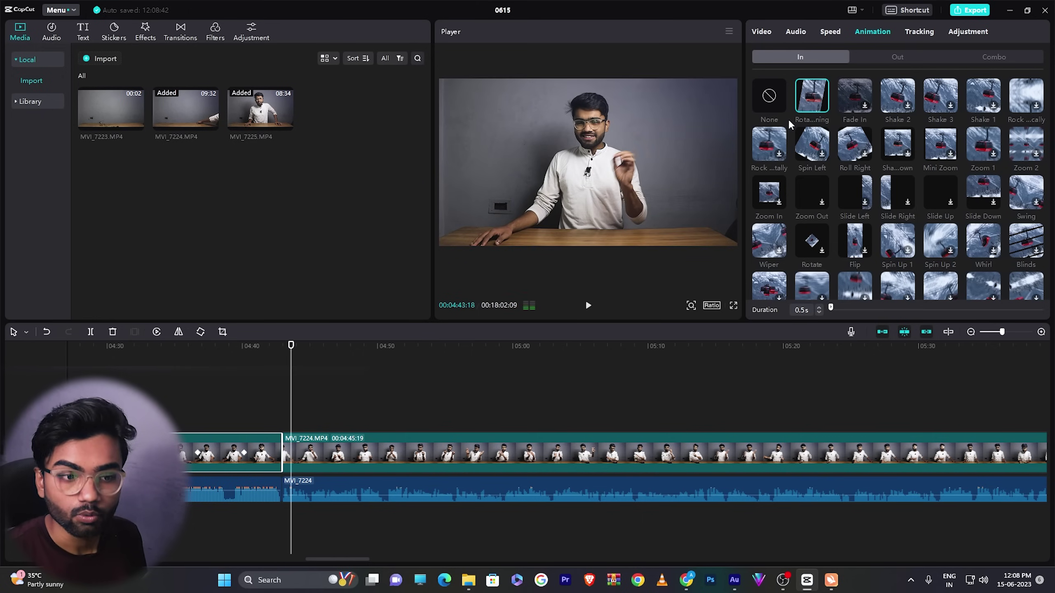
Look through the Out and Combo animations available for the second video clip
click(344, 453)
click(897, 57)
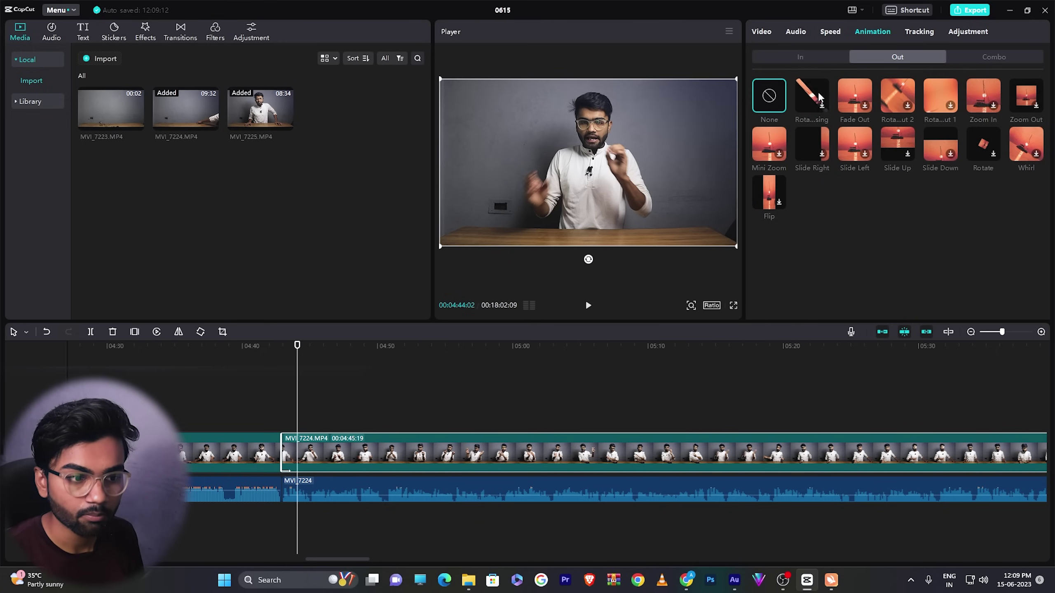
click(964, 58)
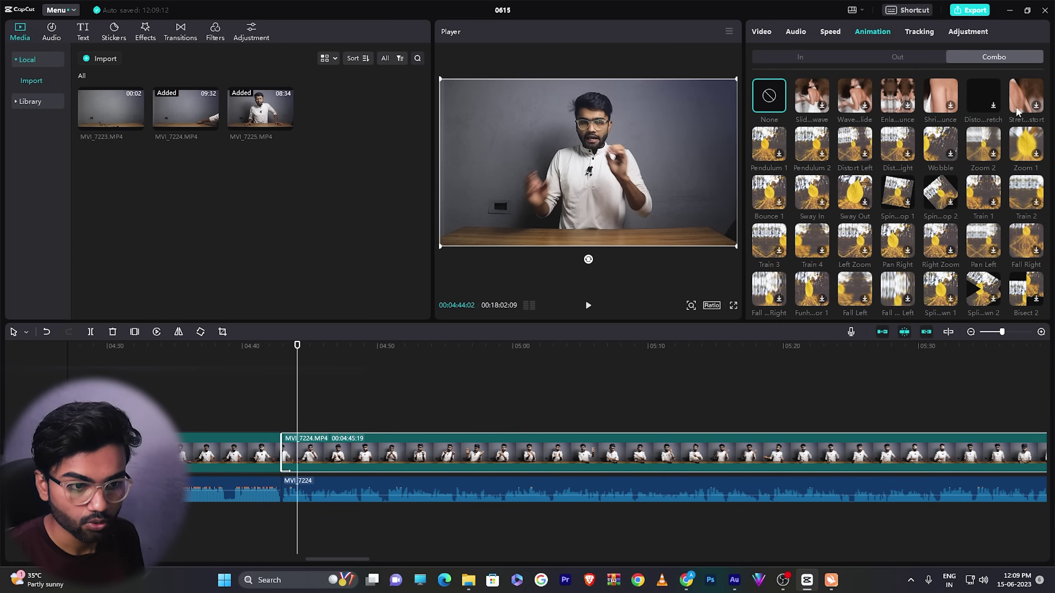
scroll(1047, 166, down, 3)
scroll(1030, 207, up, 3)
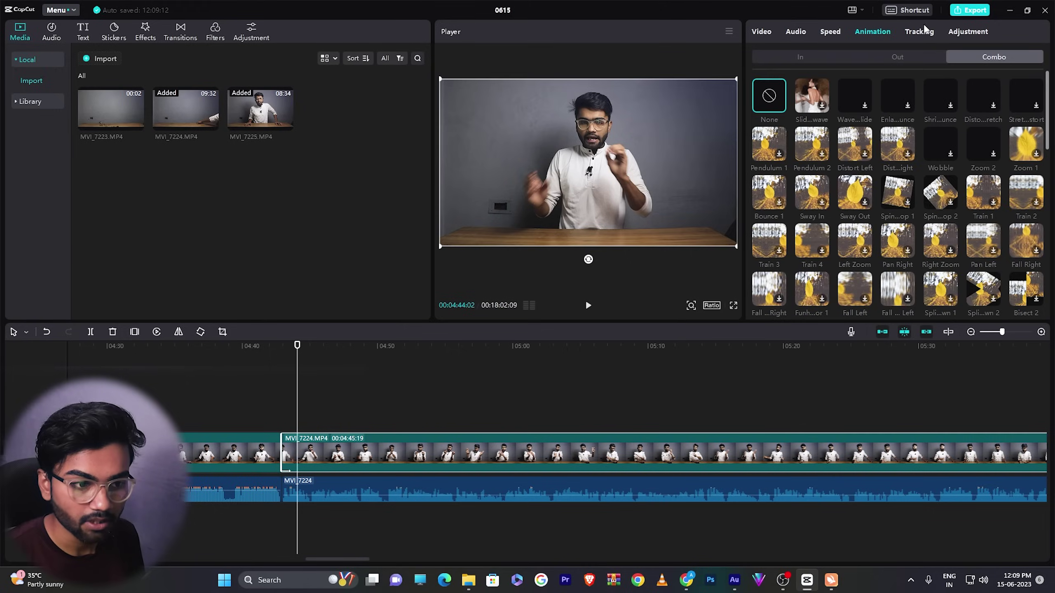
Choose Motion tracking for the second clip and reposition the tracking area over the speaker
click(919, 31)
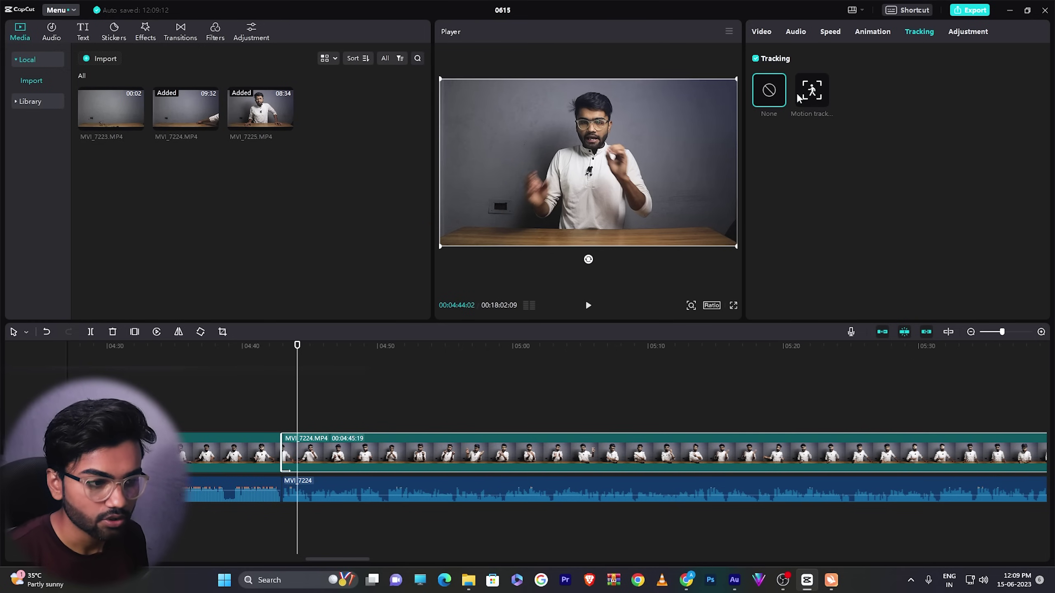
click(810, 94)
drag(585, 164, 619, 163)
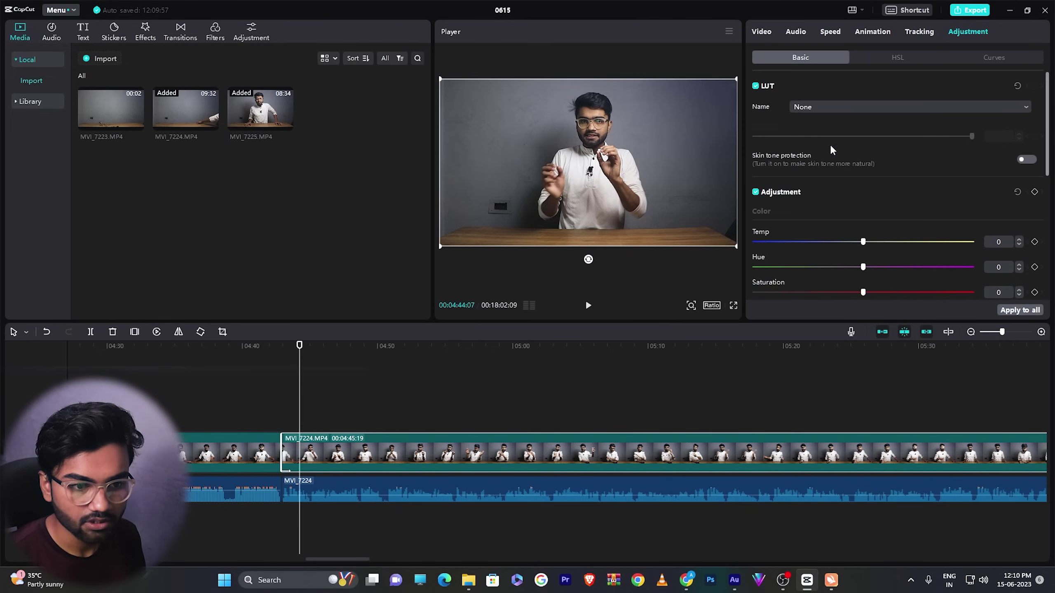
Set the second clip's colour adjustments to Temp -9, Hue 8 and Saturation 4
scroll(1051, 121, down, 1)
scroll(1051, 120, down, 5)
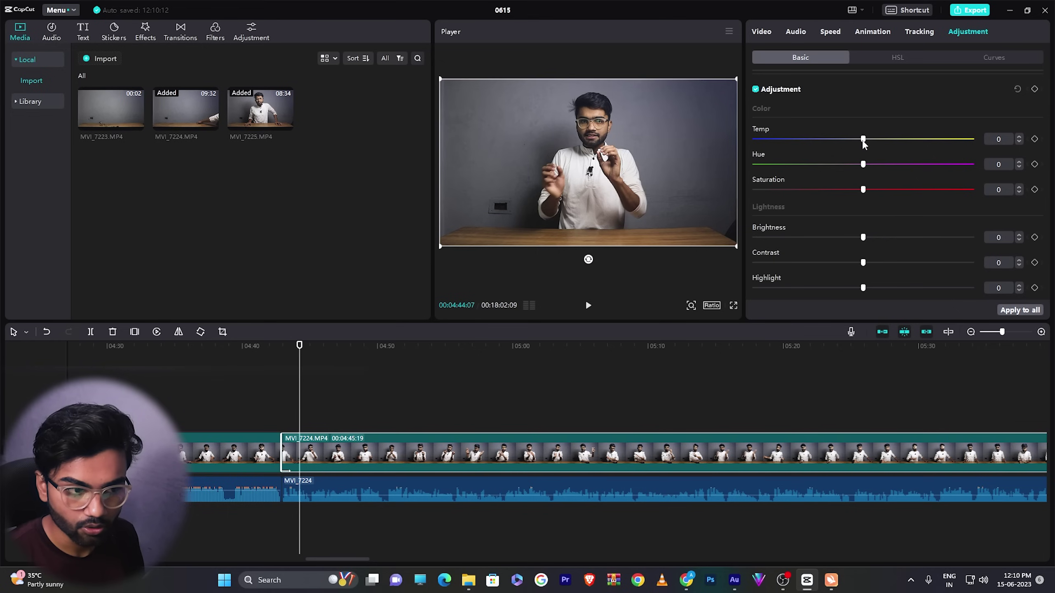
drag(863, 140, 843, 143)
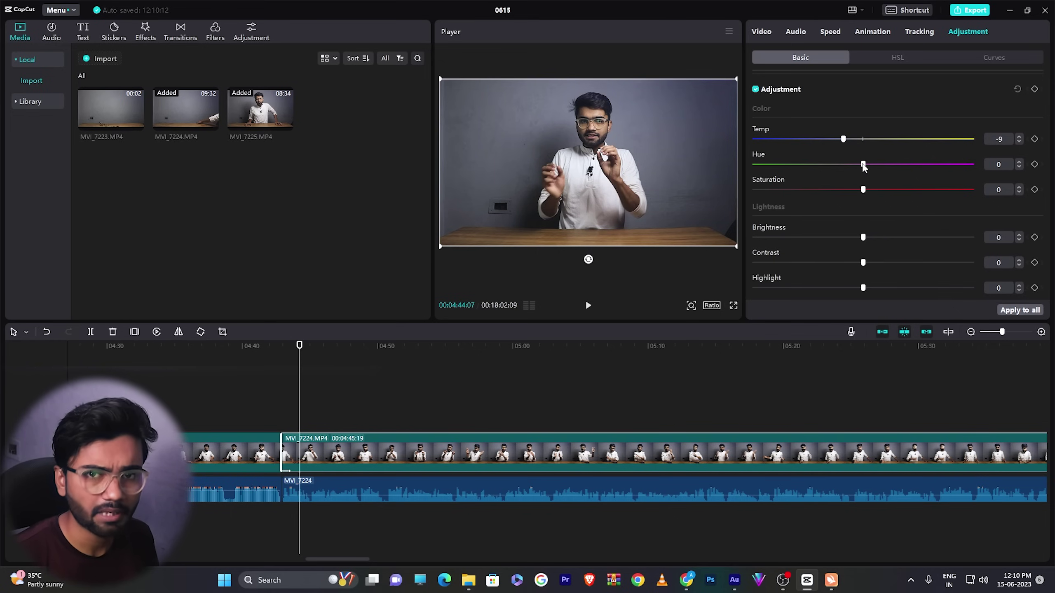
drag(863, 165, 881, 164)
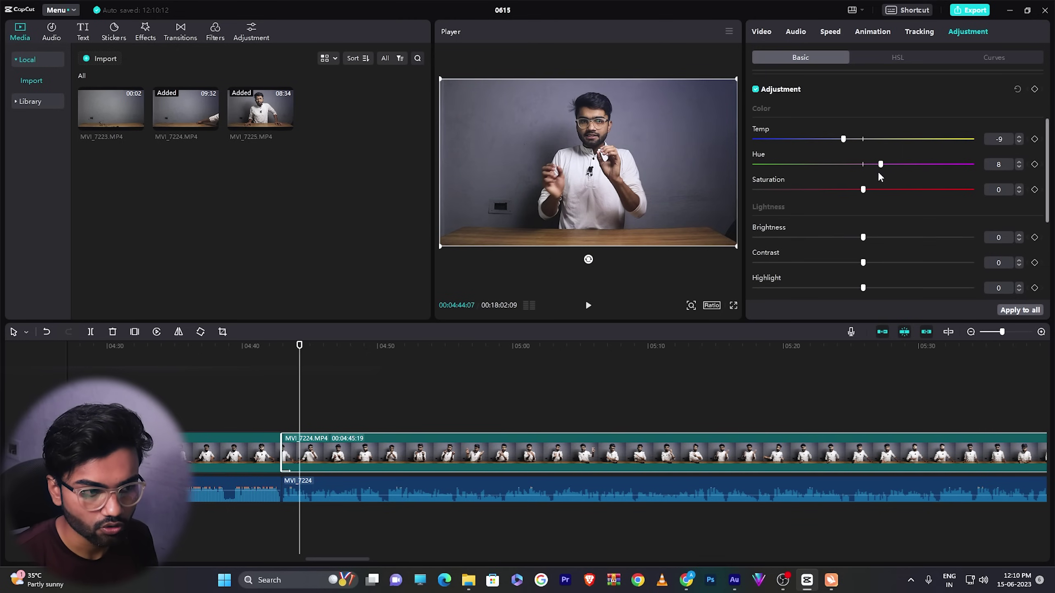
drag(864, 190, 873, 190)
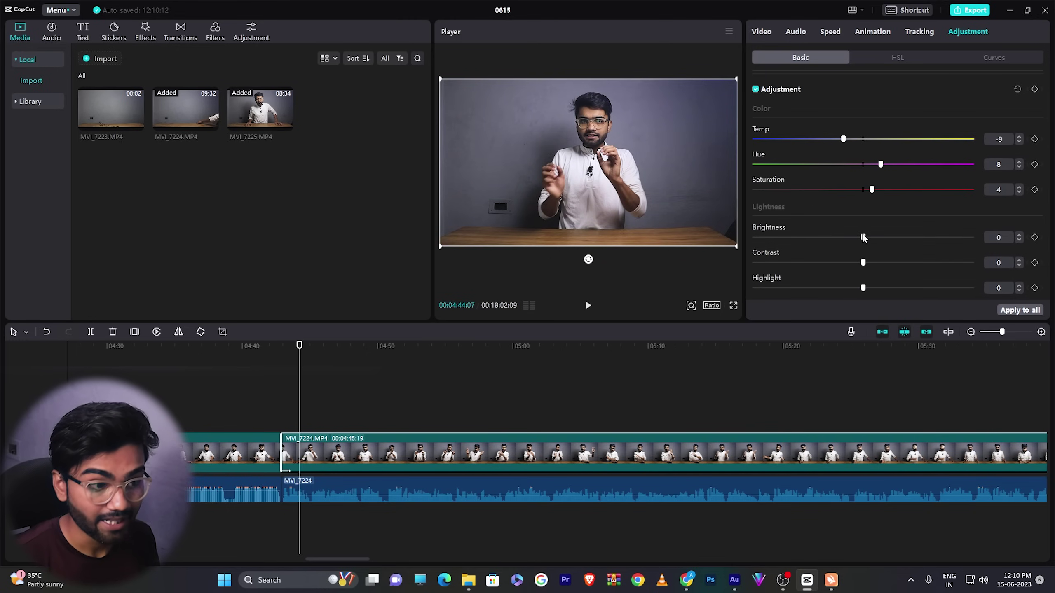
Set the second clip's lightness to Brightness 3, Contrast 12, Highlight 6, Shadow 6 and Illumination 4
drag(862, 238, 877, 288)
scroll(955, 249, down, 2)
scroll(996, 178, down, 2)
drag(864, 149, 873, 178)
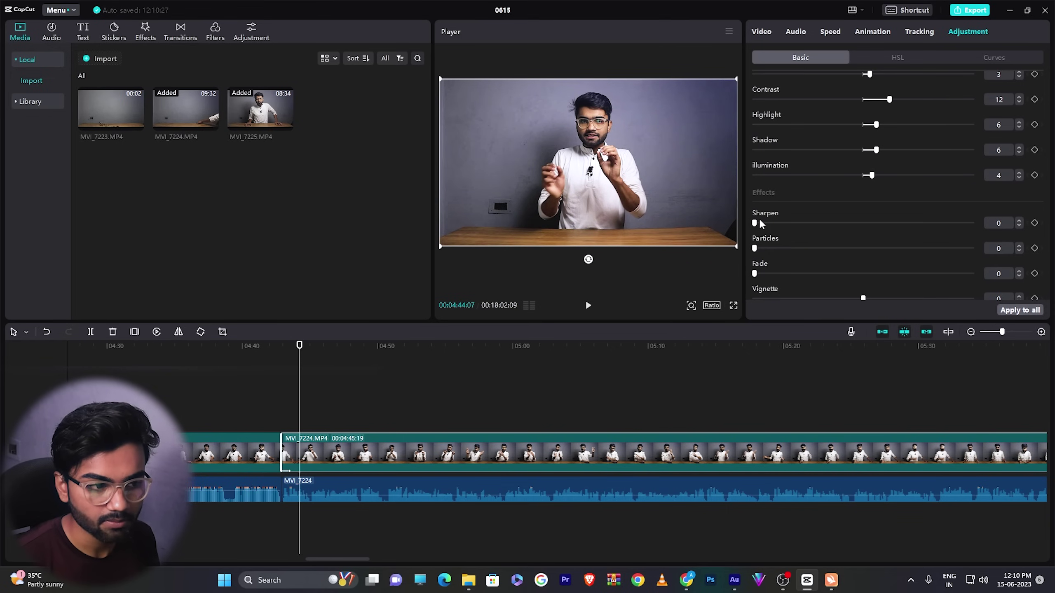
Set the clip's Sharpen to 7, try Particles at 50, and return Particles and Fade to 0
drag(839, 224, 769, 224)
drag(781, 248, 897, 249)
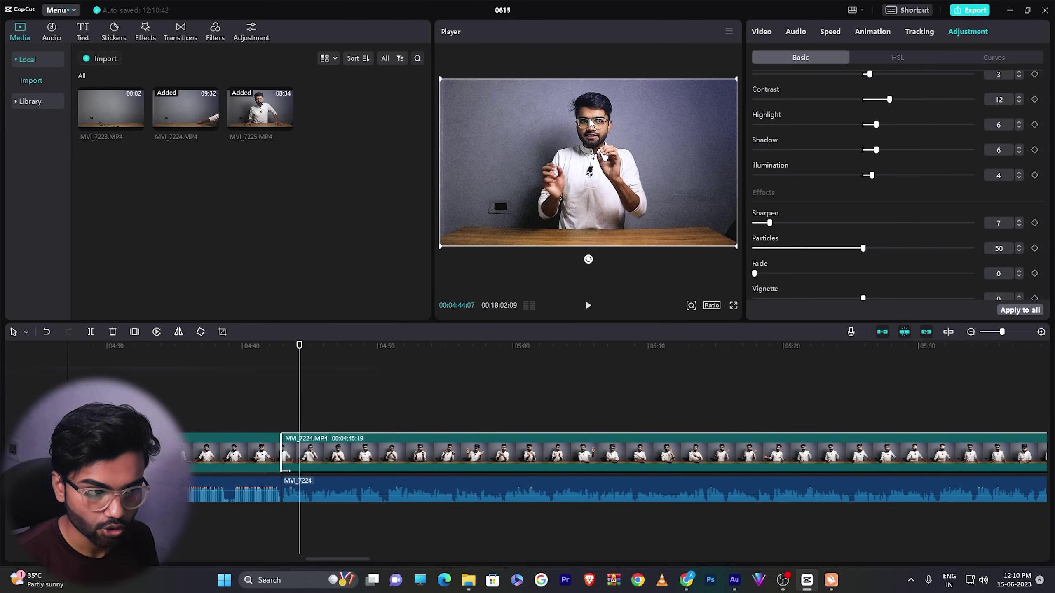
drag(816, 248, 704, 252)
drag(760, 274, 732, 276)
scroll(1047, 216, down, 1)
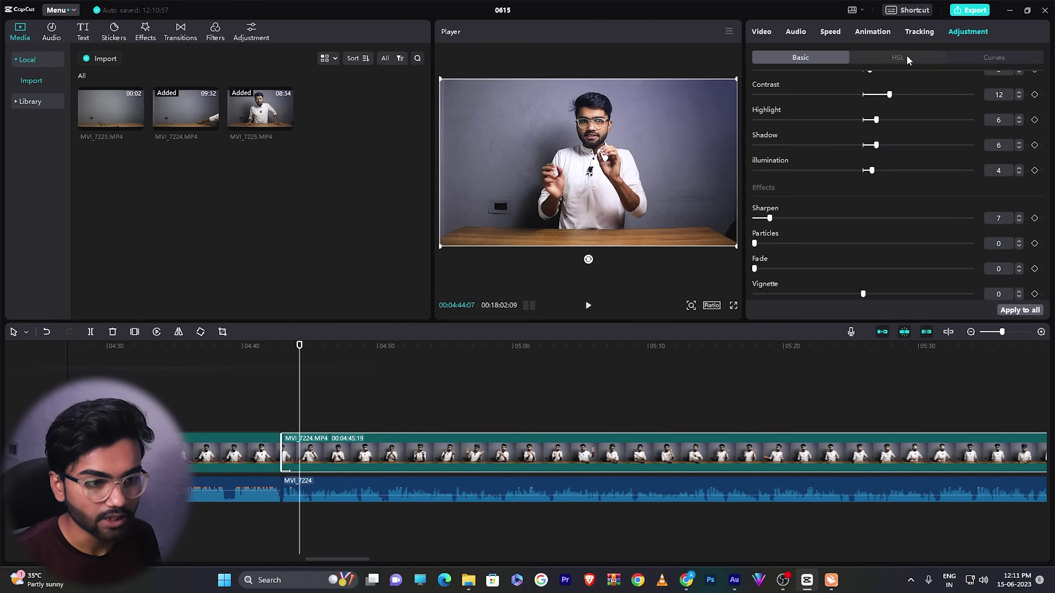
Adjust the hue, saturation and brightness of the clip's red tones in the HSL settings
click(907, 58)
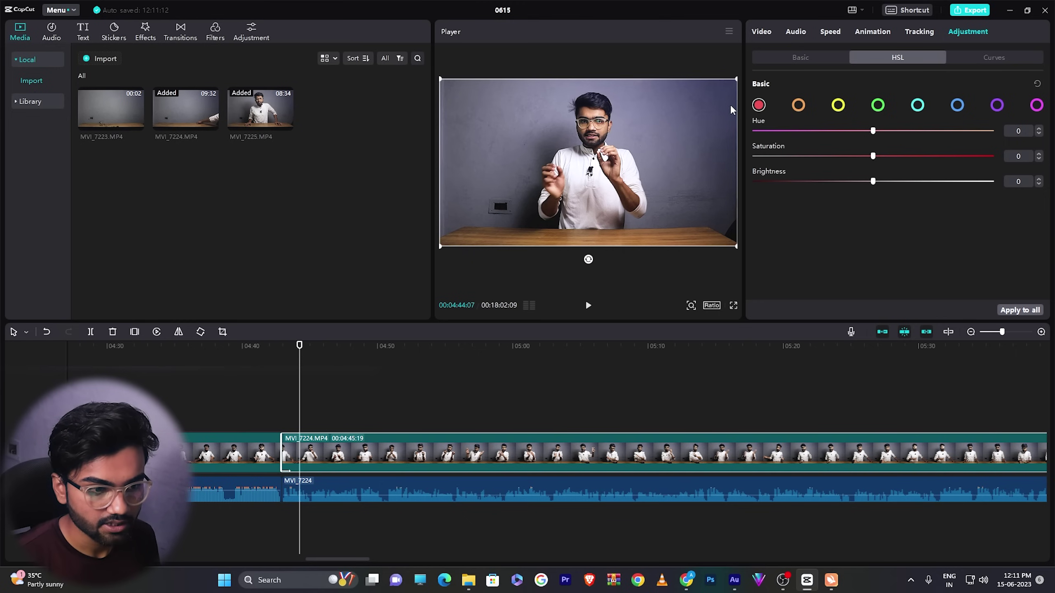
drag(900, 134, 855, 133)
drag(873, 157, 911, 160)
drag(852, 181, 891, 185)
Set the clip's yellow tones to Hue -35 and Saturation -48 in the HSL settings
click(878, 104)
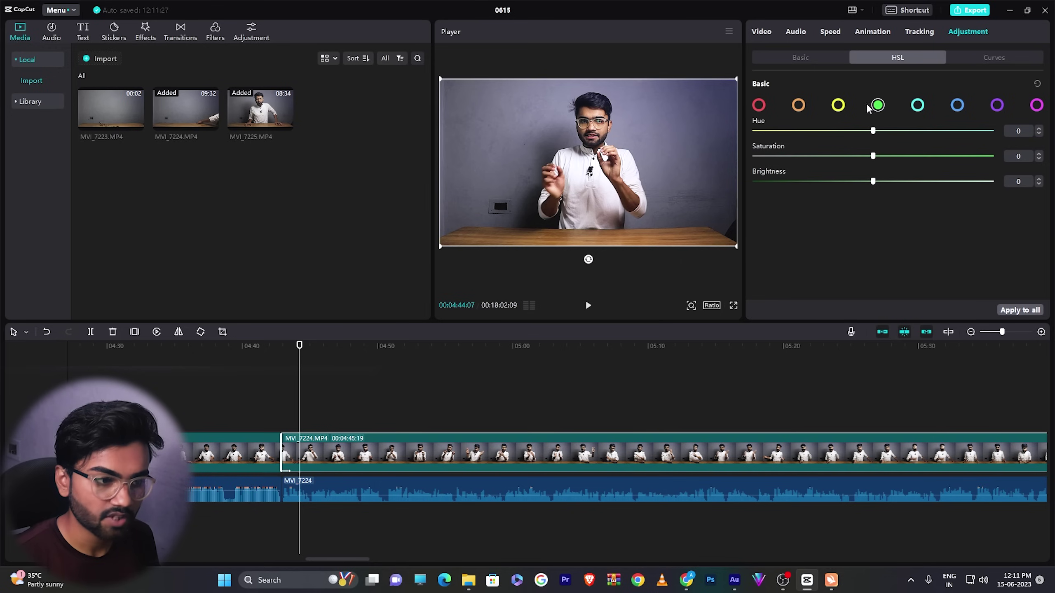
click(838, 105)
drag(873, 131, 832, 132)
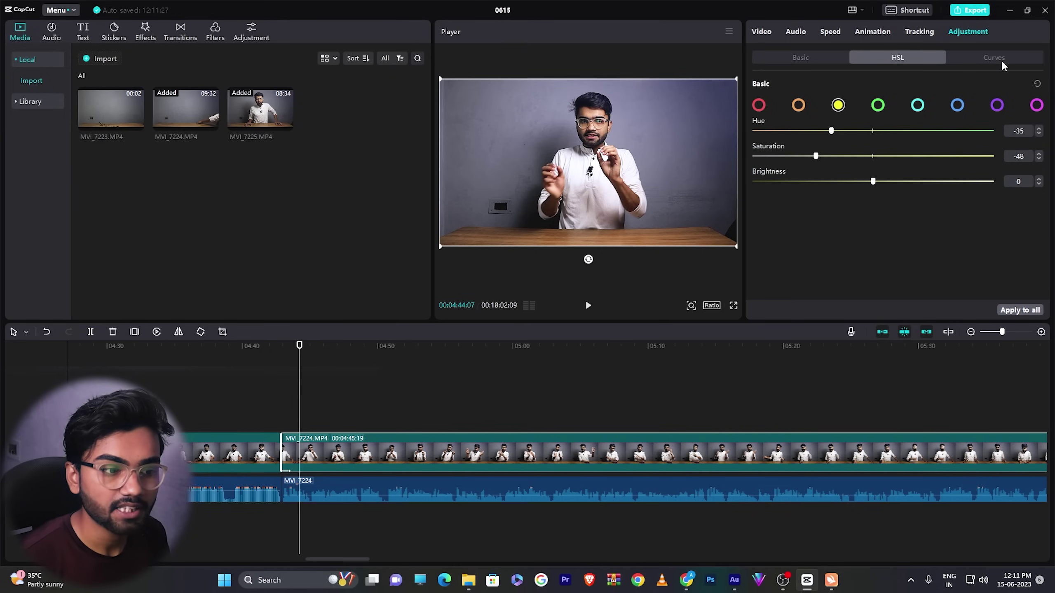
Try reshaping the clip's Brightness (Luma) curve by lowering the highlights and raising the midtones and shadows
click(1001, 60)
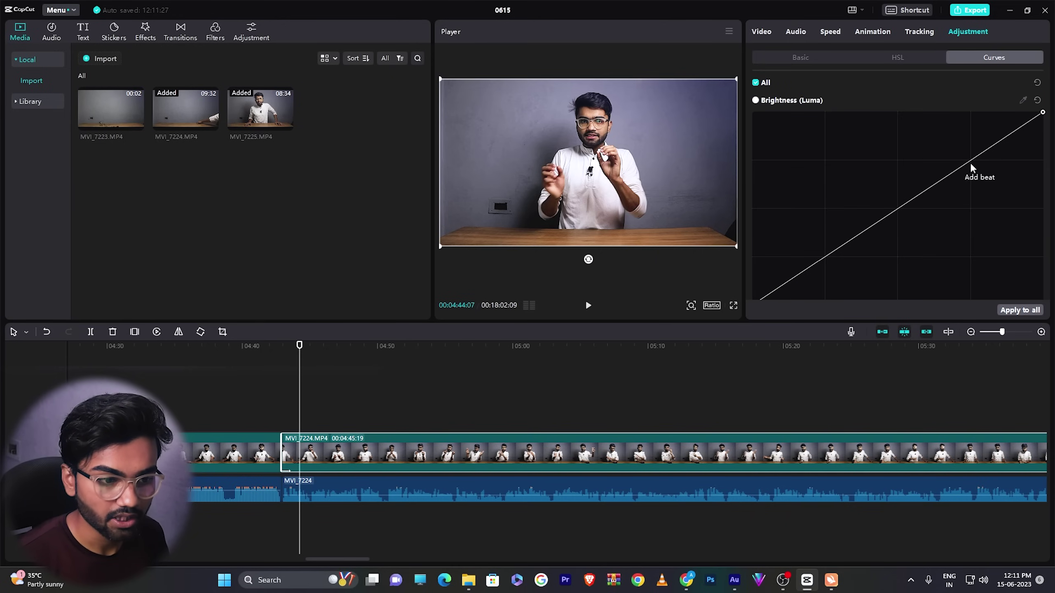
drag(972, 159, 983, 176)
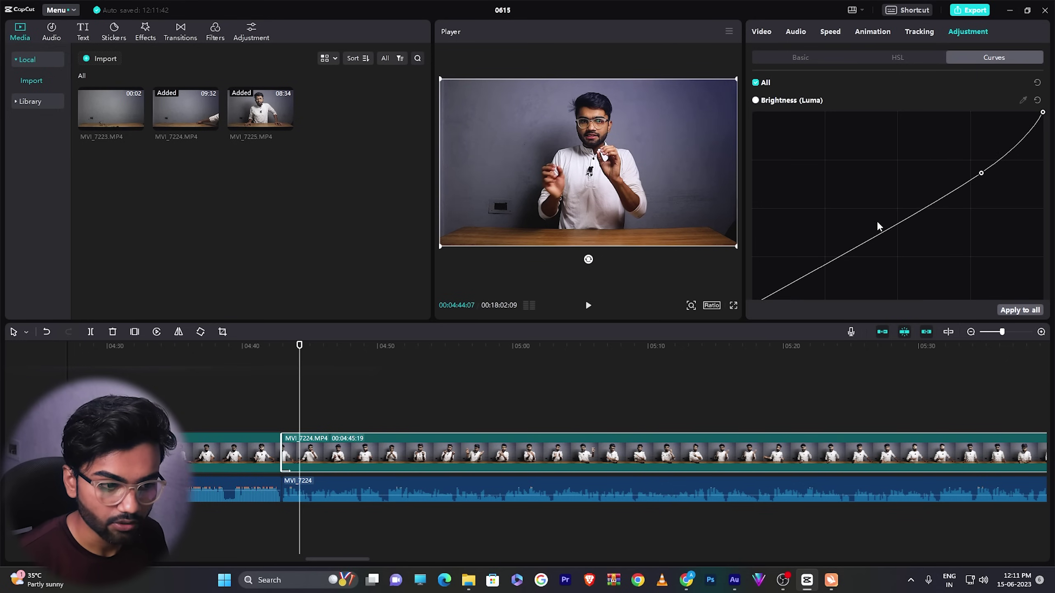
drag(894, 228, 892, 201)
drag(814, 256, 829, 214)
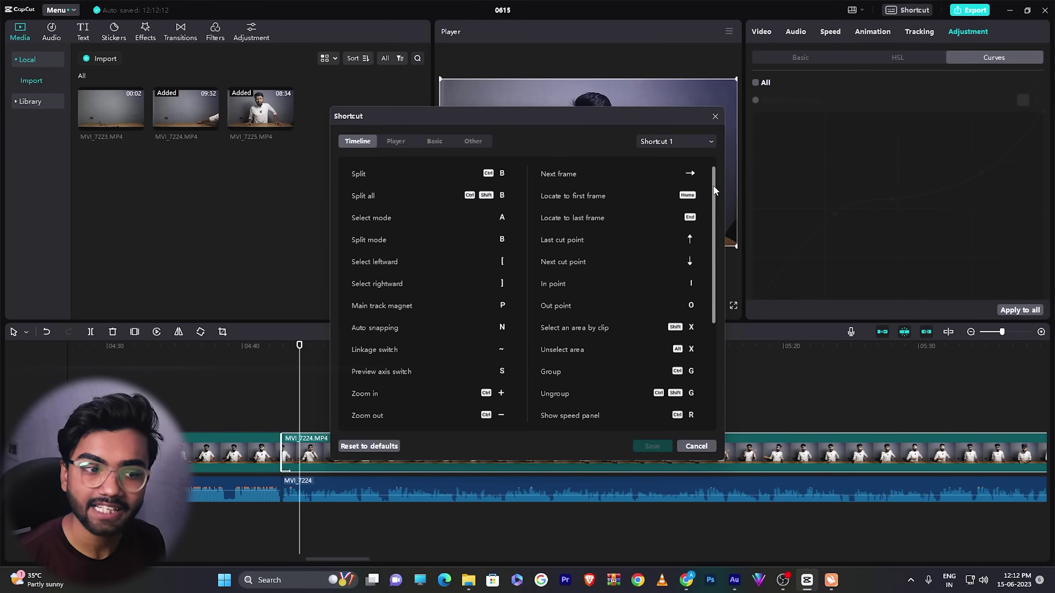
Review the full list of timeline shortcuts and close the shortcut reference
drag(714, 190, 722, 337)
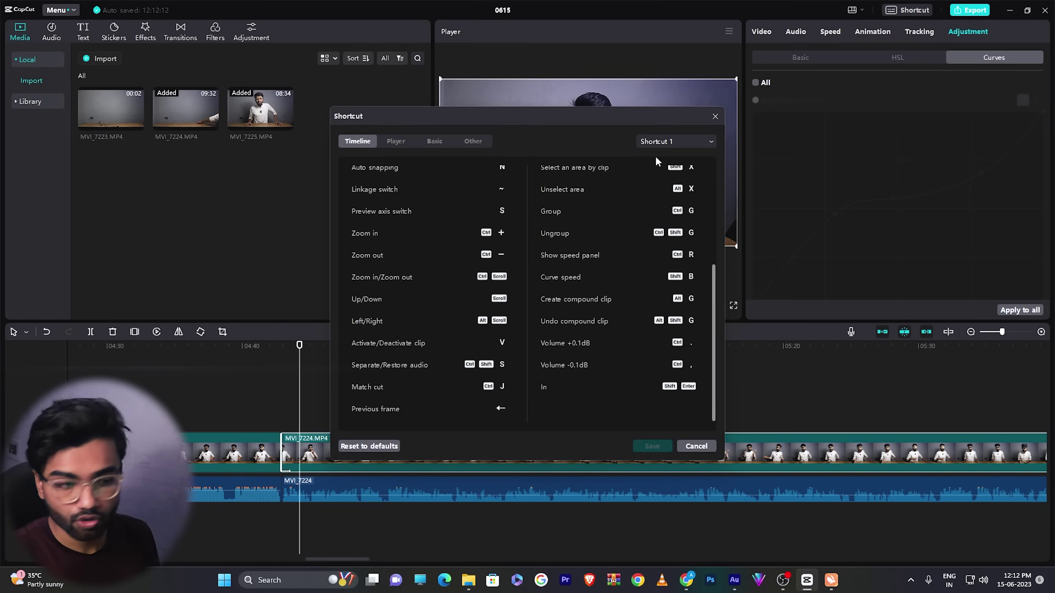
click(715, 117)
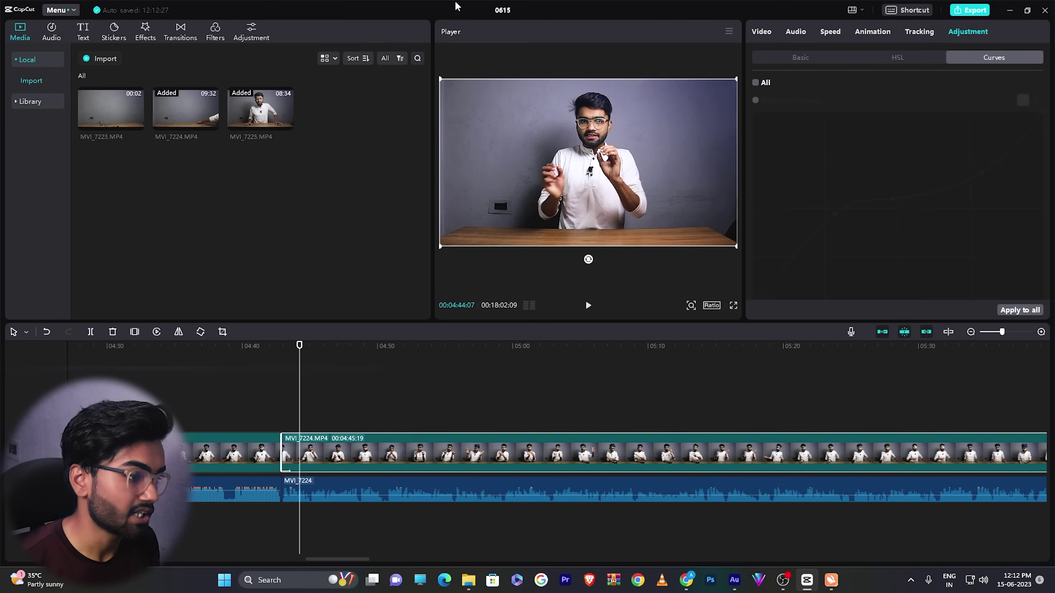
Download the Squiggly Distinction music track and place it on the timeline beneath the MVI_7224 audio, starting before the playhead
click(51, 35)
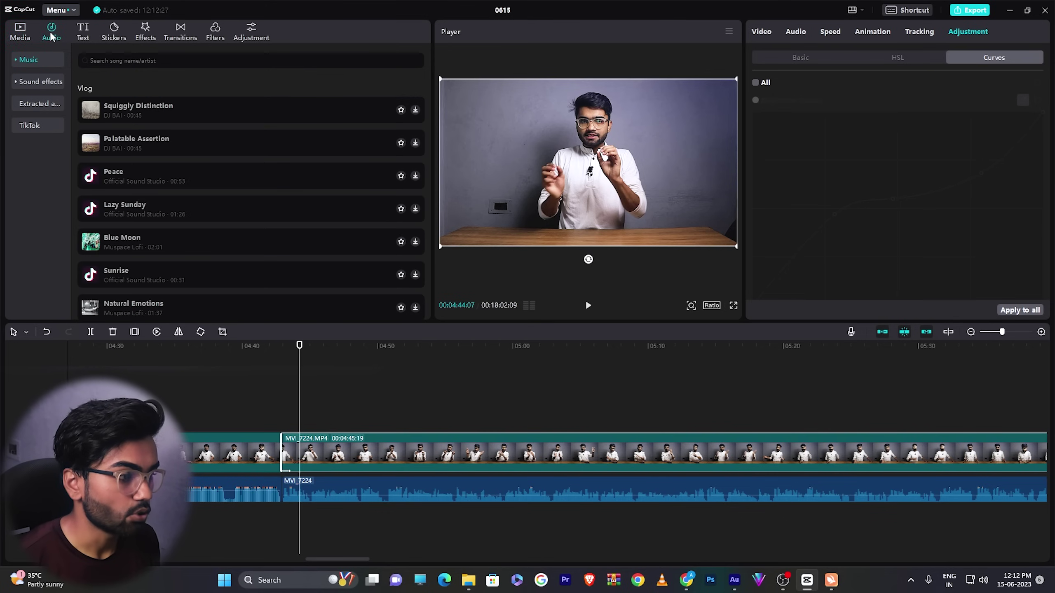
click(415, 110)
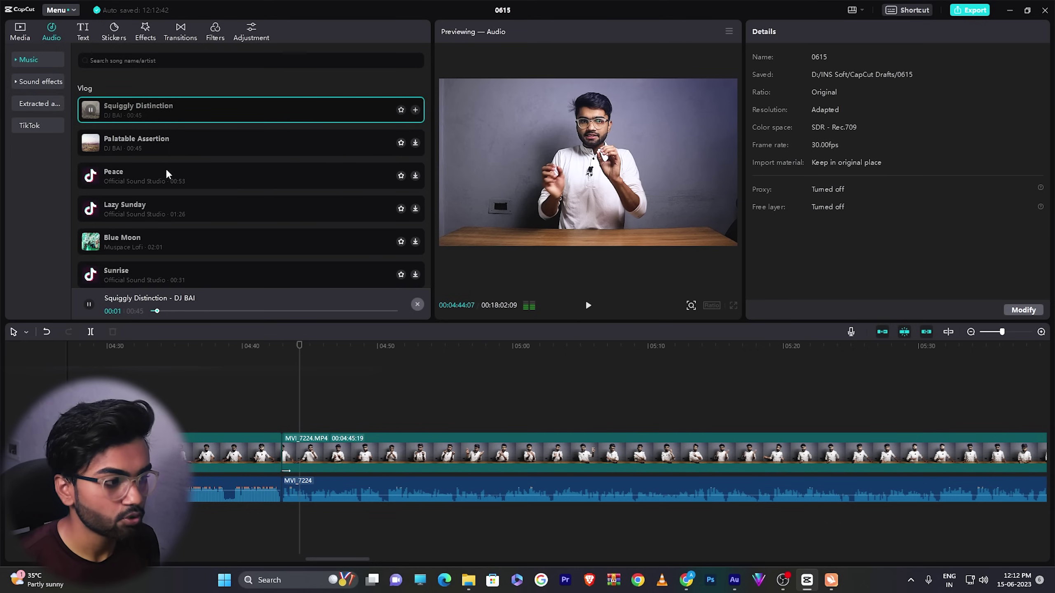
mouse_move(100, 117)
mouse_down()
mouse_move(224, 388)
mouse_move(227, 502)
mouse_move(244, 526)
mouse_up()
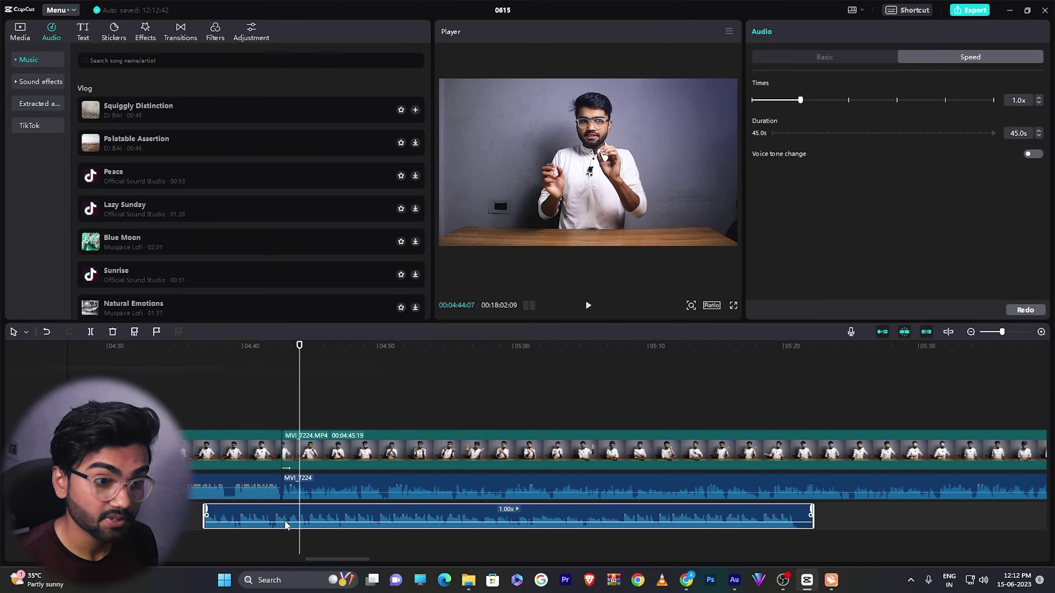
Lower the Squiggly Distinction track's volume to -22.6 dB and play a short section to hear the mix
click(813, 60)
drag(903, 116, 859, 119)
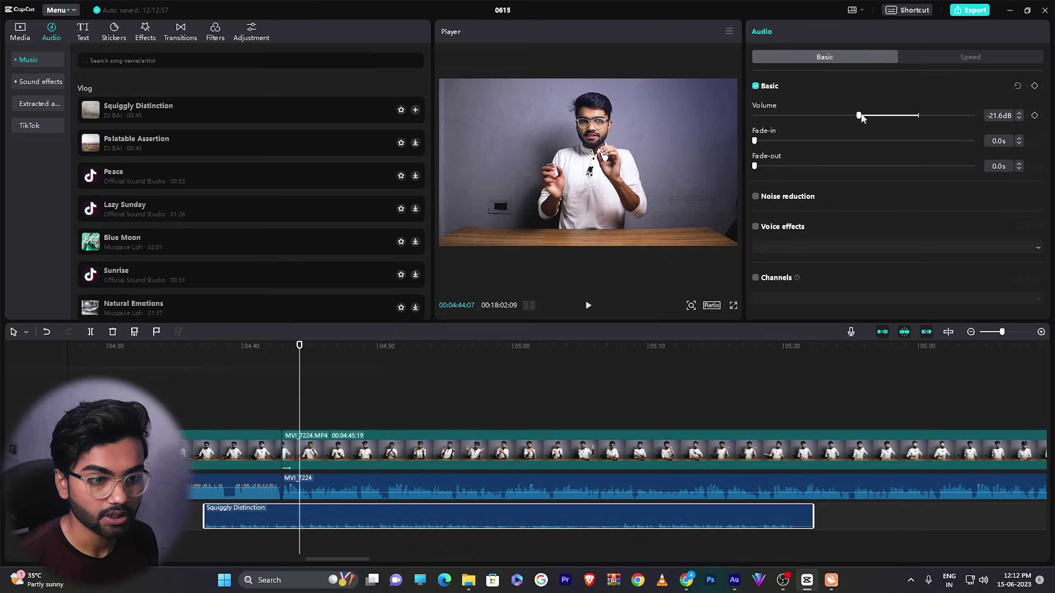
drag(860, 117, 856, 116)
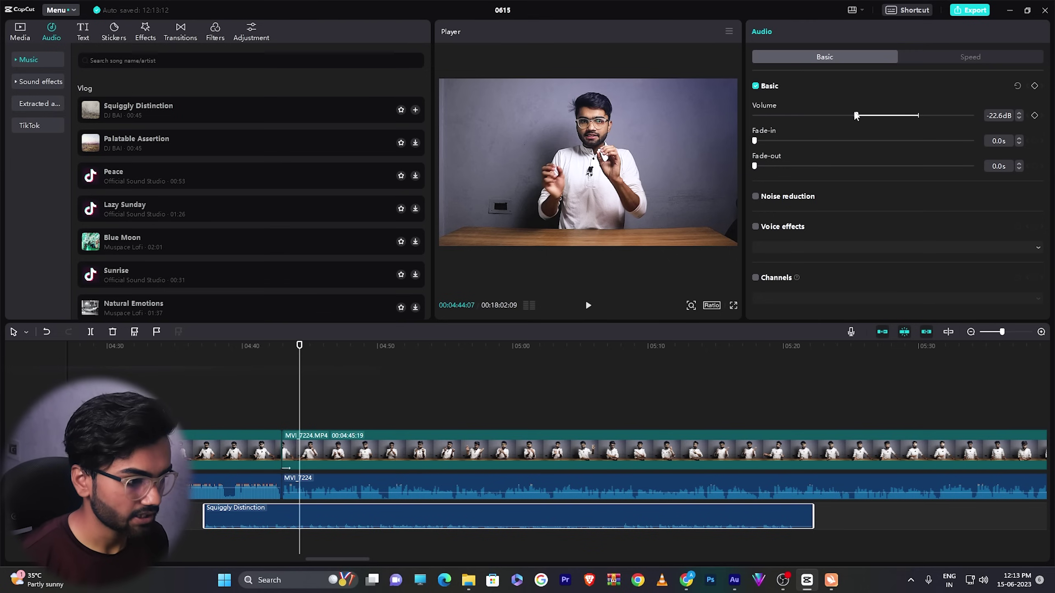
key(space)
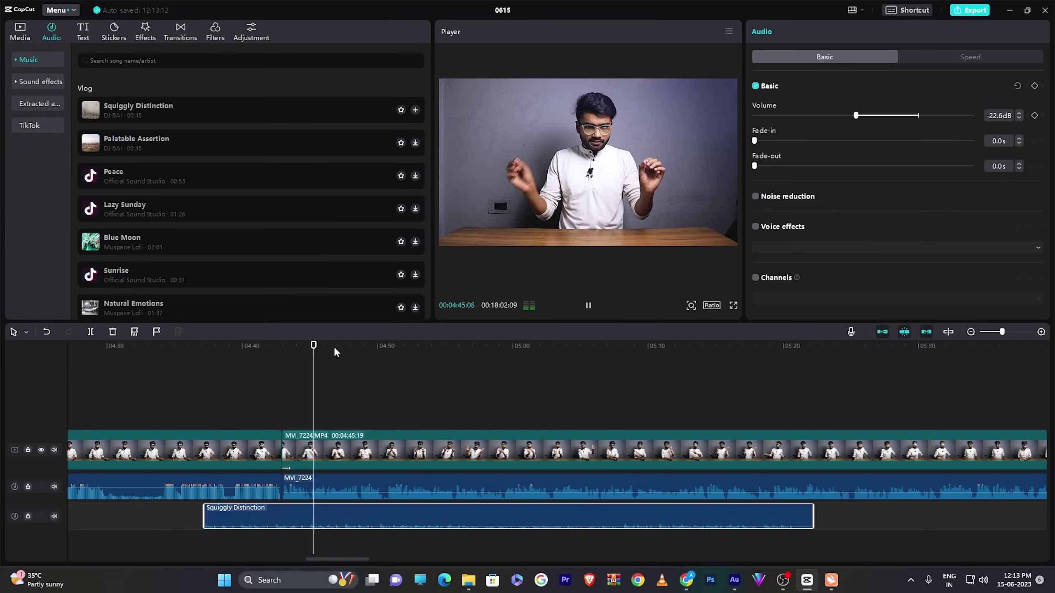
key(space)
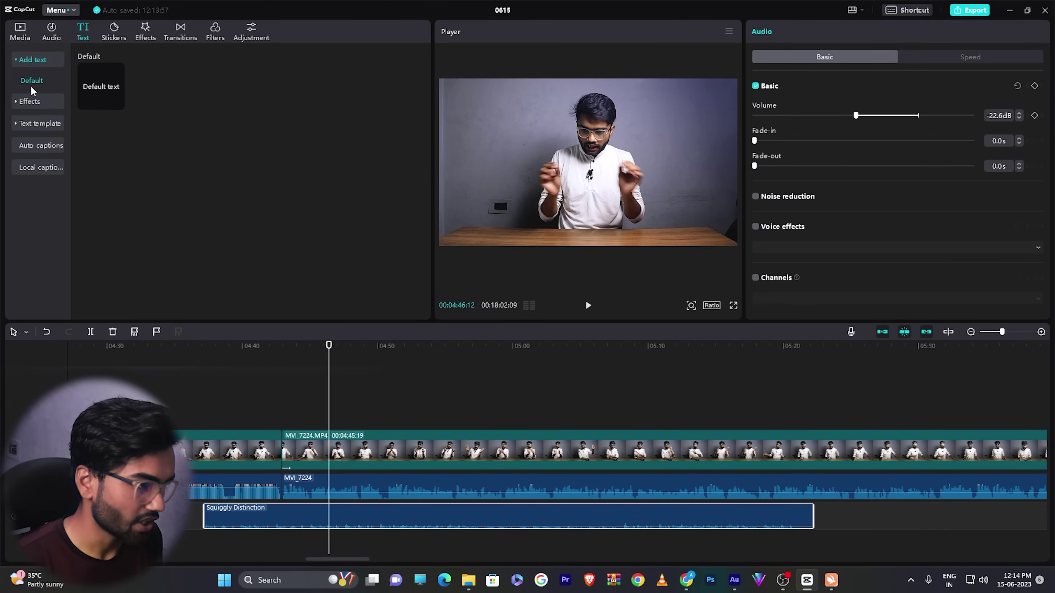
Look through the text effect styles, including Trending, Basic, Luminance, Multicolor, Yellow, Red and Blue
click(18, 103)
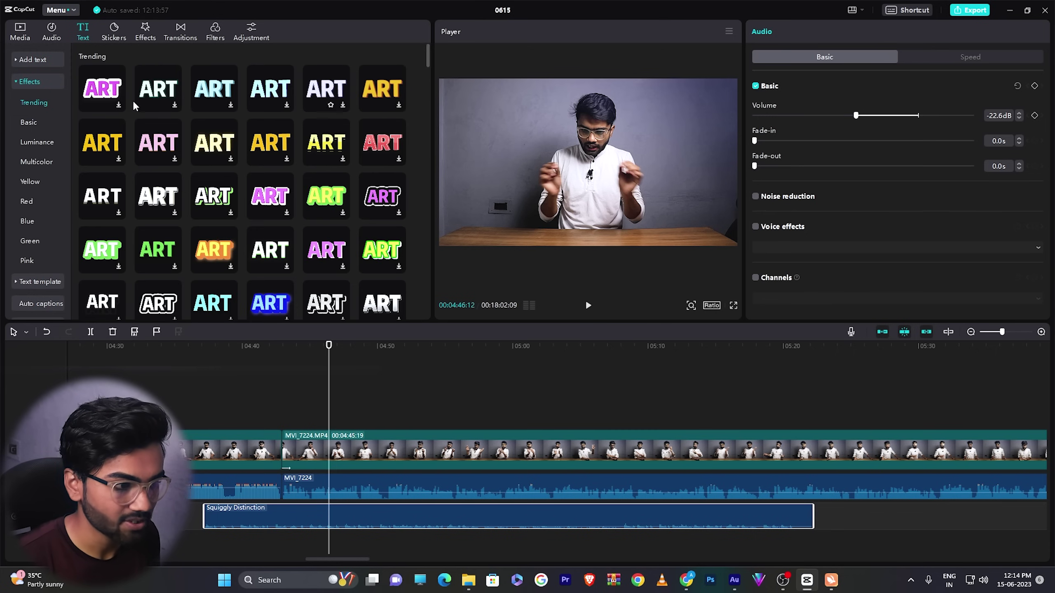
click(26, 121)
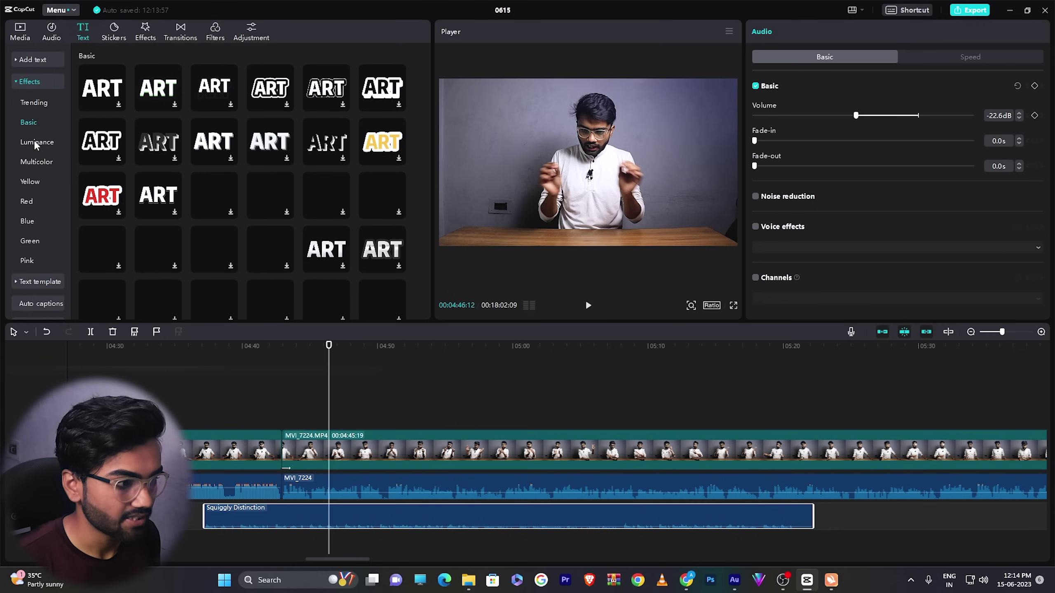
click(34, 142)
click(43, 162)
click(37, 182)
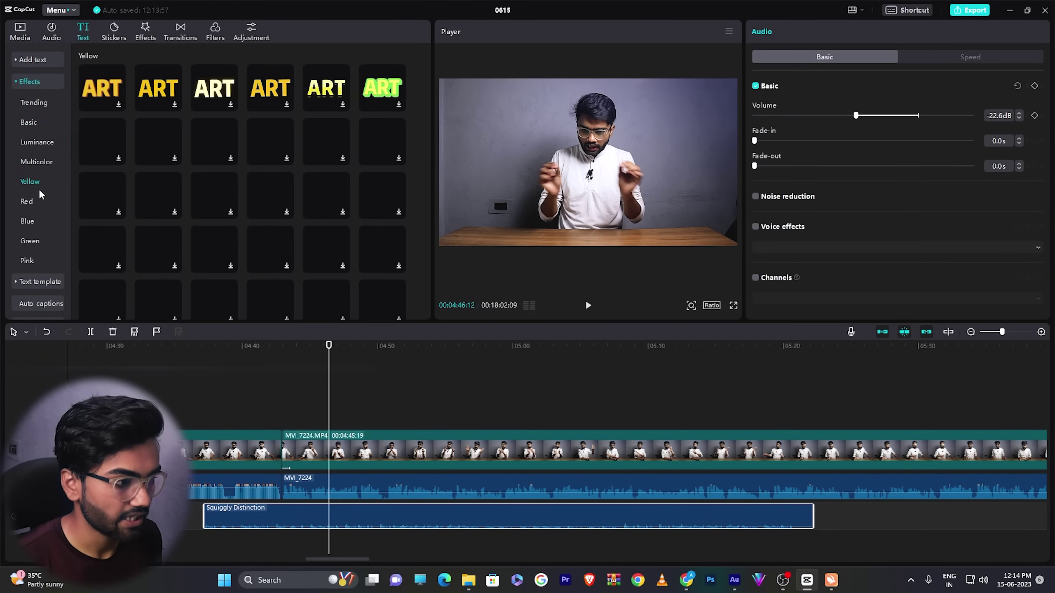
click(35, 203)
click(29, 222)
Add the BIG TITLE text template above the video at the playhead and show a frame within the title
click(38, 282)
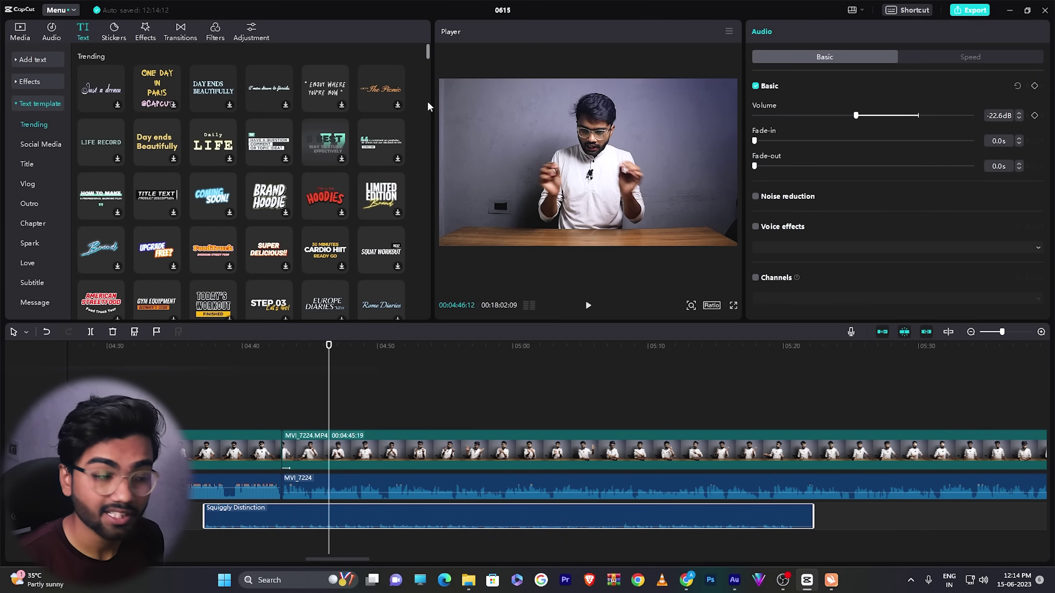
drag(430, 51, 428, 77)
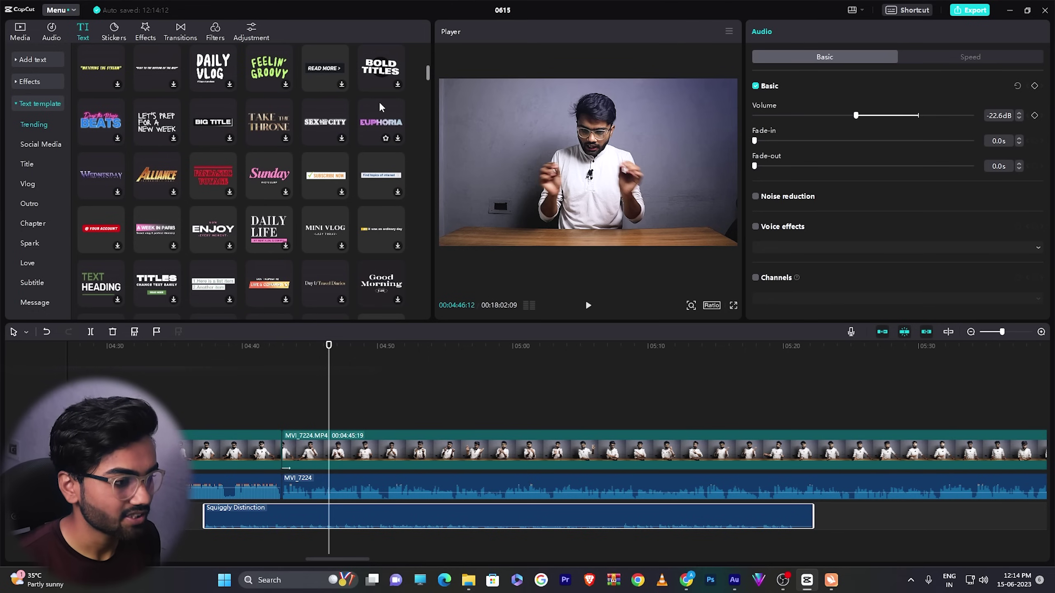
drag(208, 119, 329, 417)
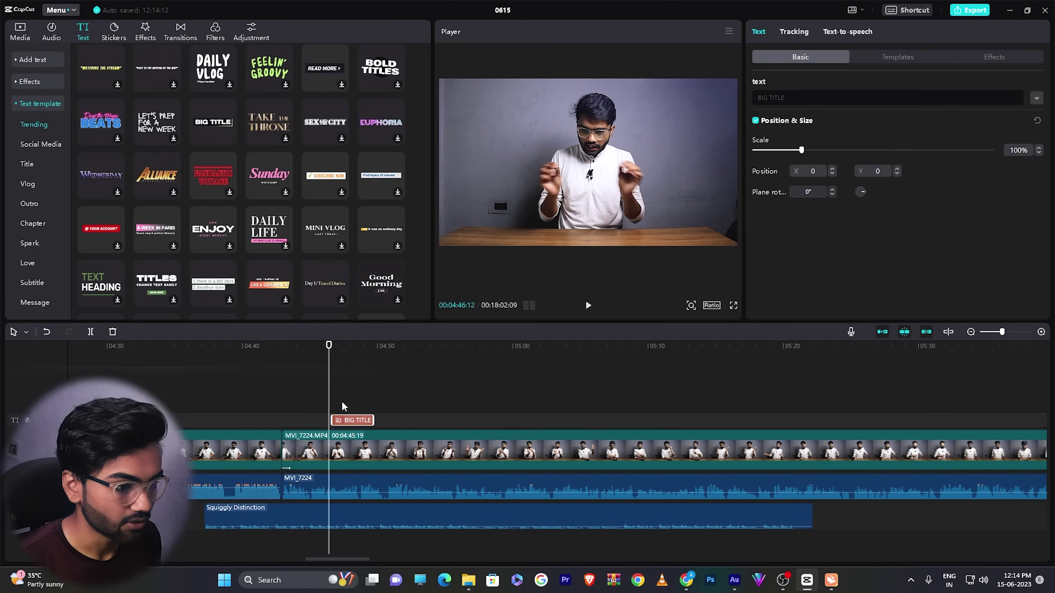
click(354, 347)
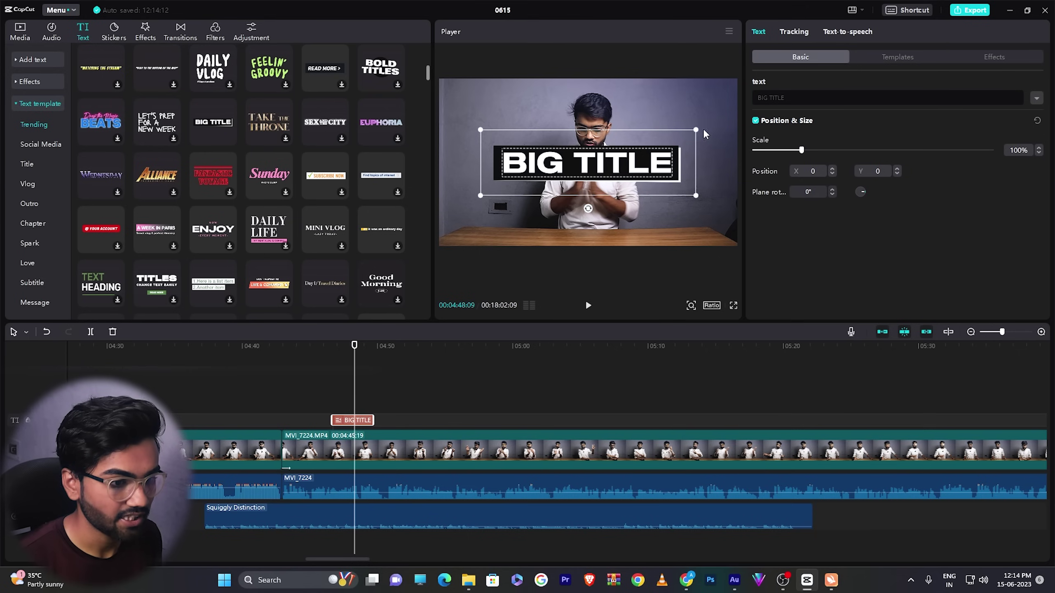
Replace the title's placeholder text with "TECHY ARSH"
click(619, 168)
triple_click(789, 99)
key(BackSpace)
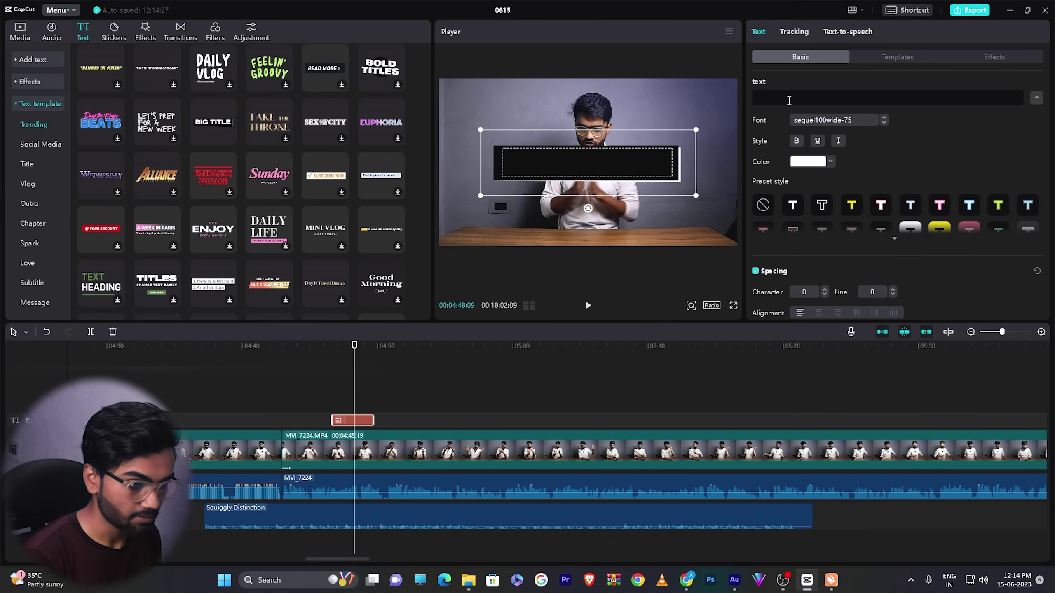
text(Techy Arsgh)
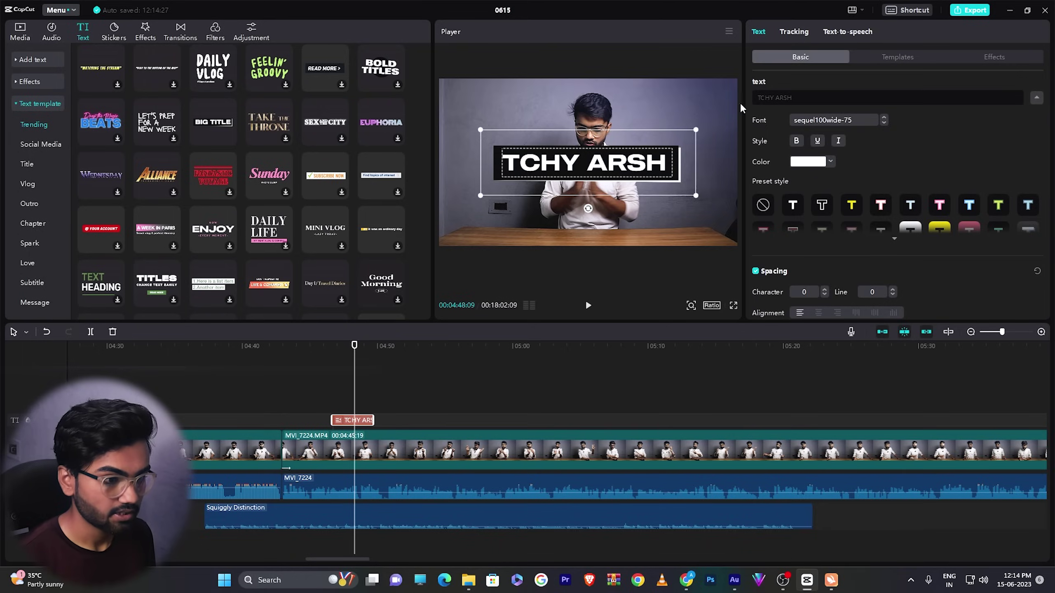
click(778, 97)
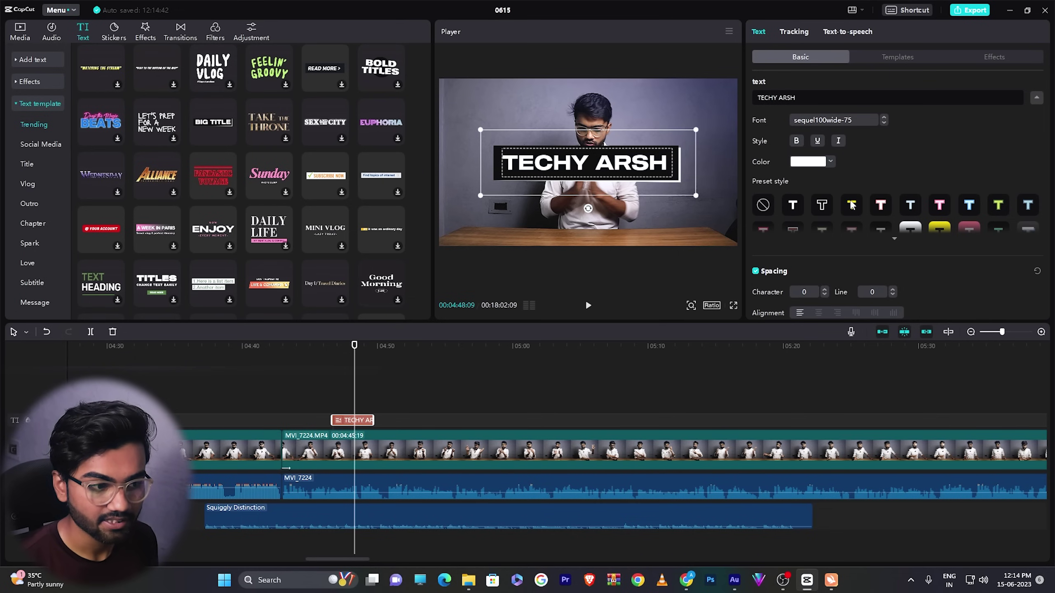
Try several preset styles on the title, keep the light-blue one, and nudge the title left to about X -42
click(793, 205)
click(822, 205)
click(853, 205)
click(880, 205)
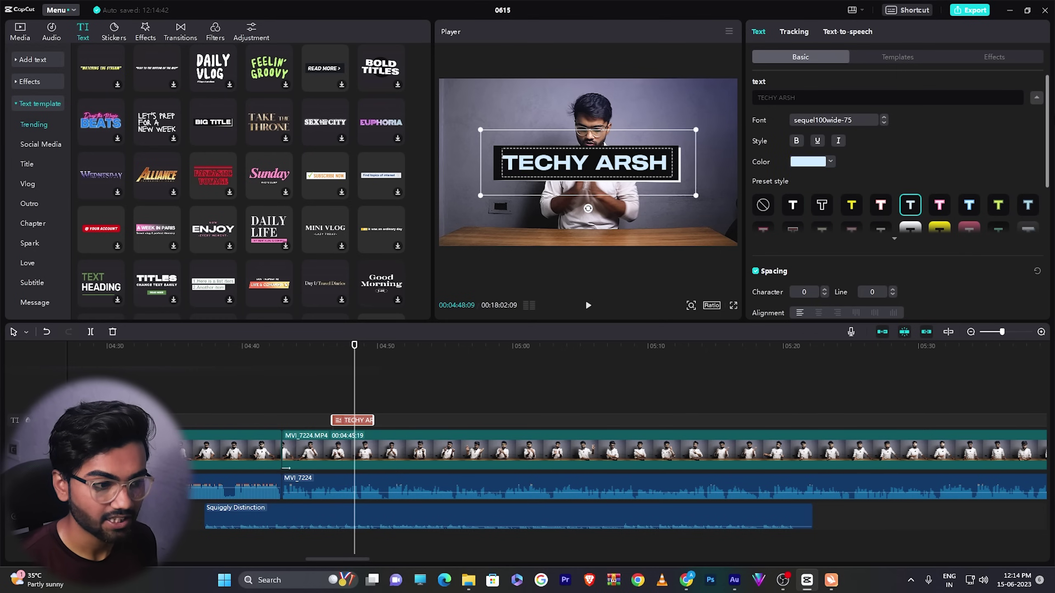
scroll(1048, 118, down, 1)
mouse_move(642, 150)
mouse_down()
mouse_move(583, 218)
mouse_move(636, 149)
mouse_up()
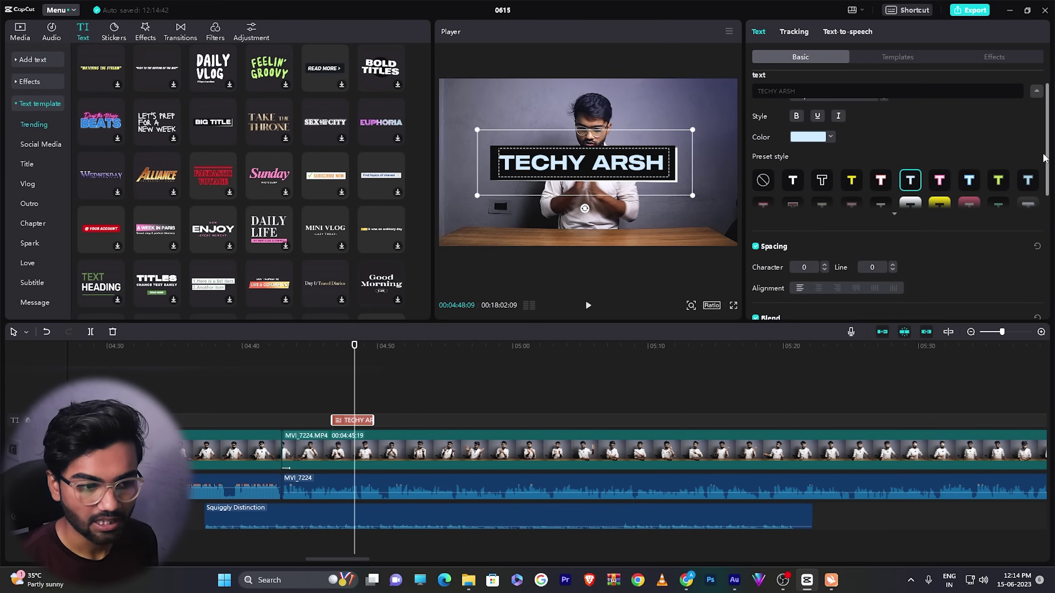
Turn on the title text's background and set its color to red (FF0000)
scroll(1047, 159, down, 1)
scroll(816, 174, down, 5)
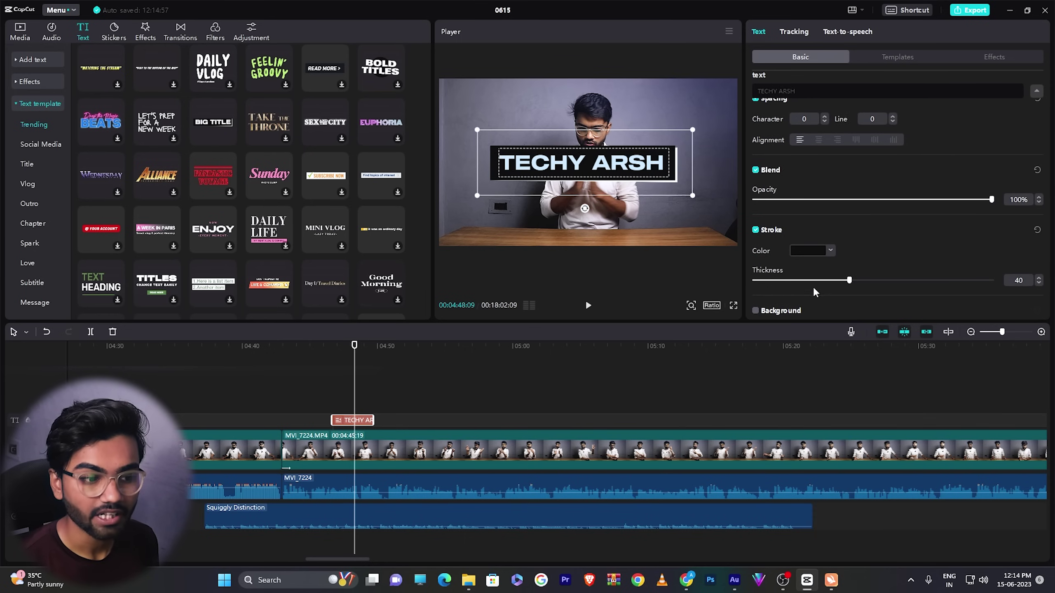
scroll(831, 245, down, 5)
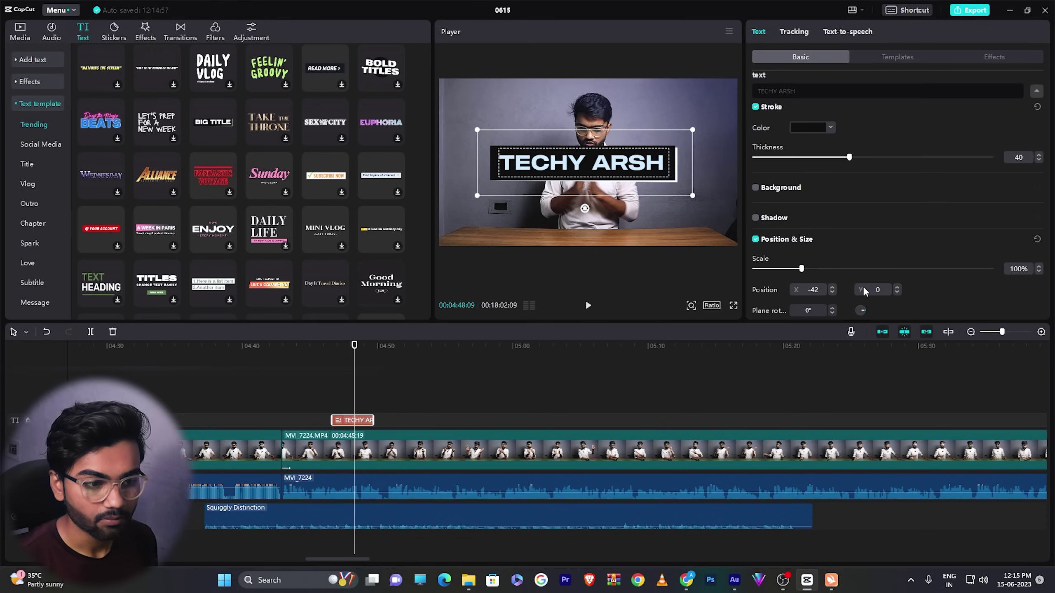
click(757, 189)
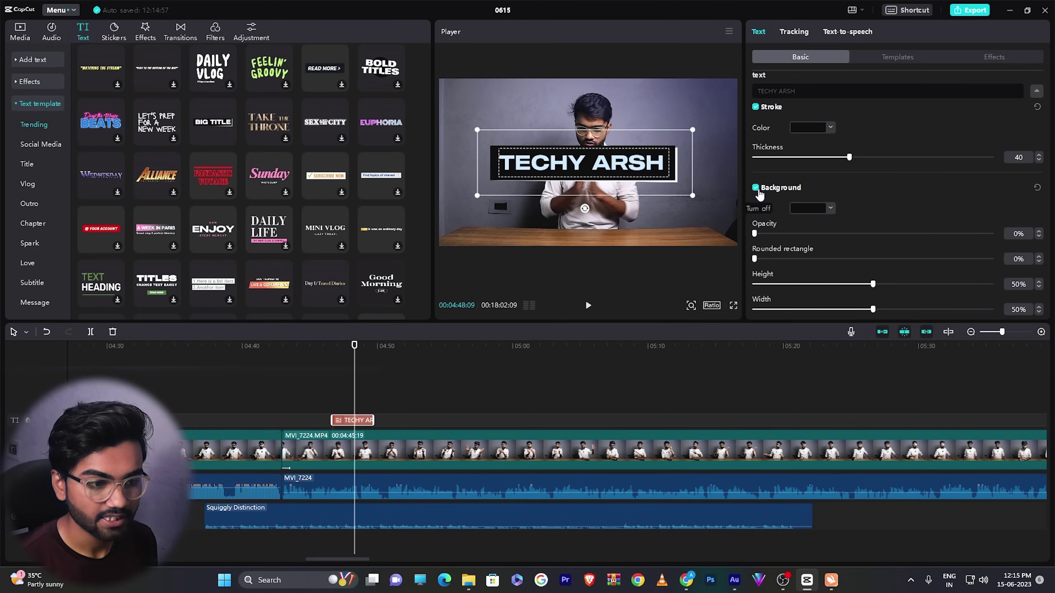
click(802, 209)
drag(810, 253, 931, 209)
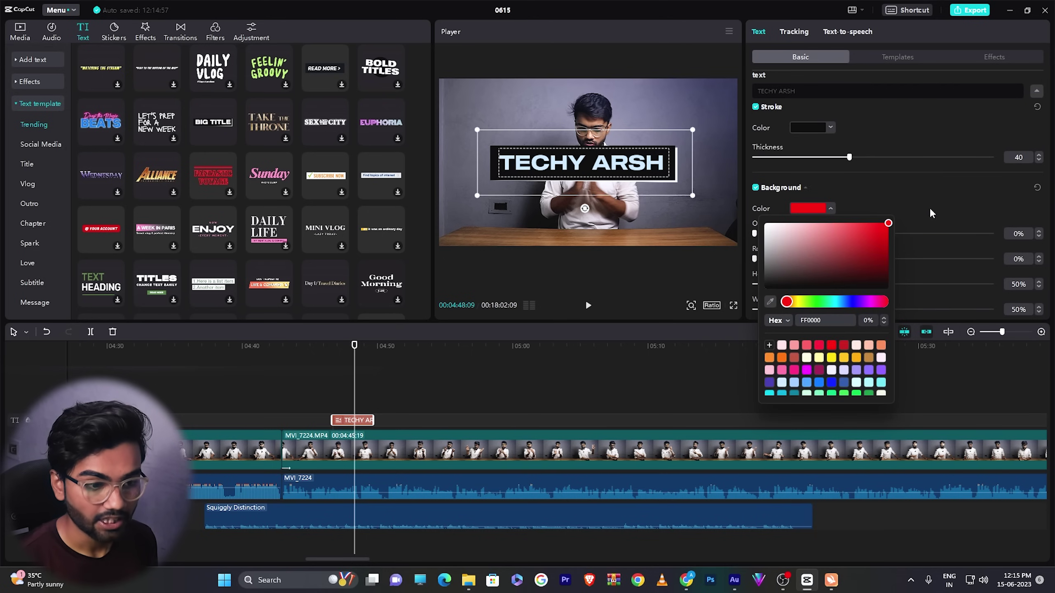
click(933, 200)
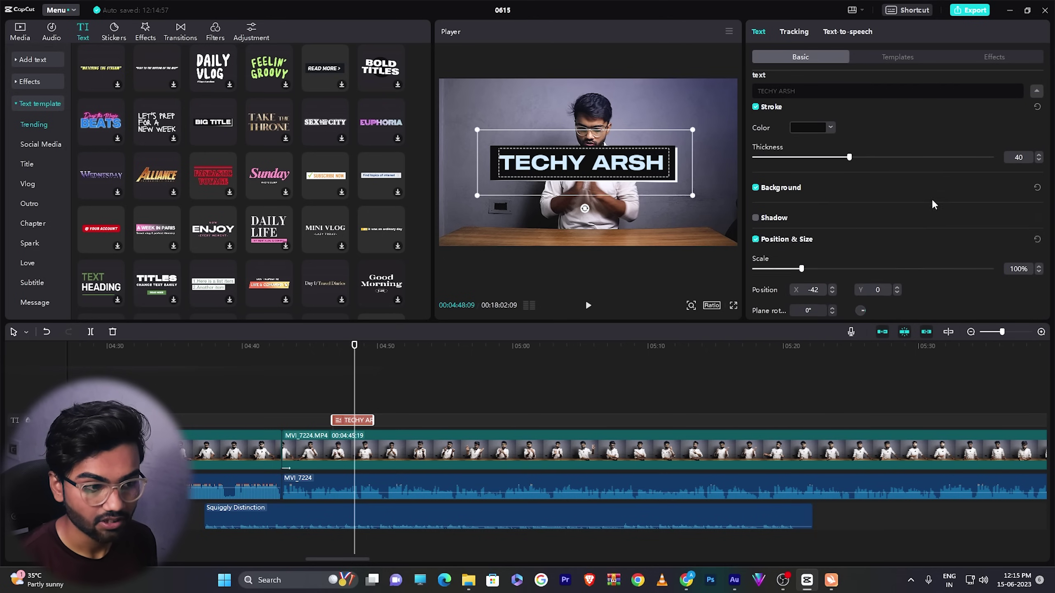
Try a red shadow at 63% opacity on the title text, and turn the shadow off again
click(756, 218)
click(815, 240)
drag(754, 263, 783, 264)
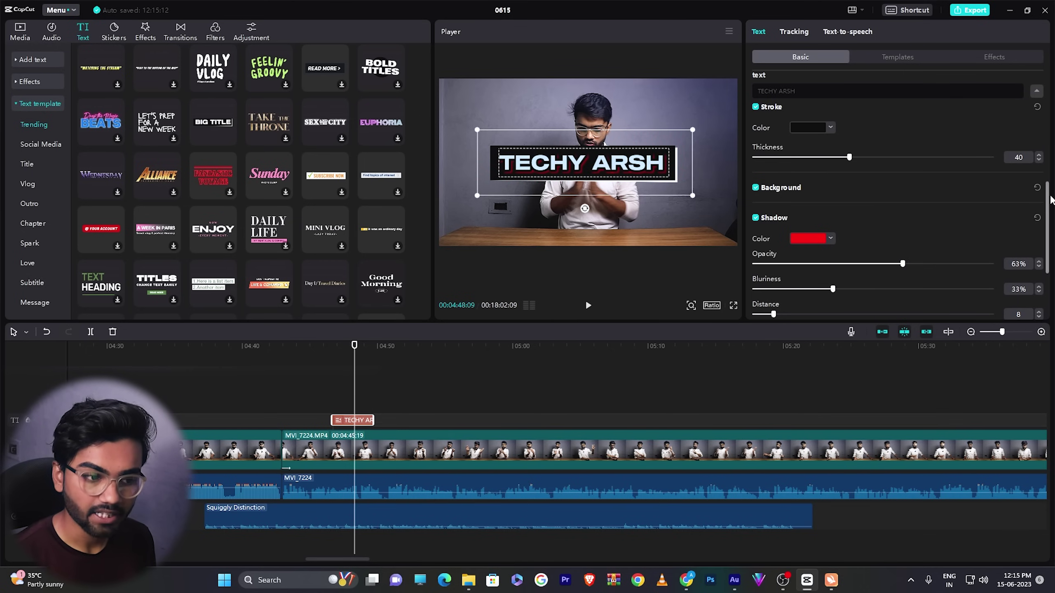
click(762, 218)
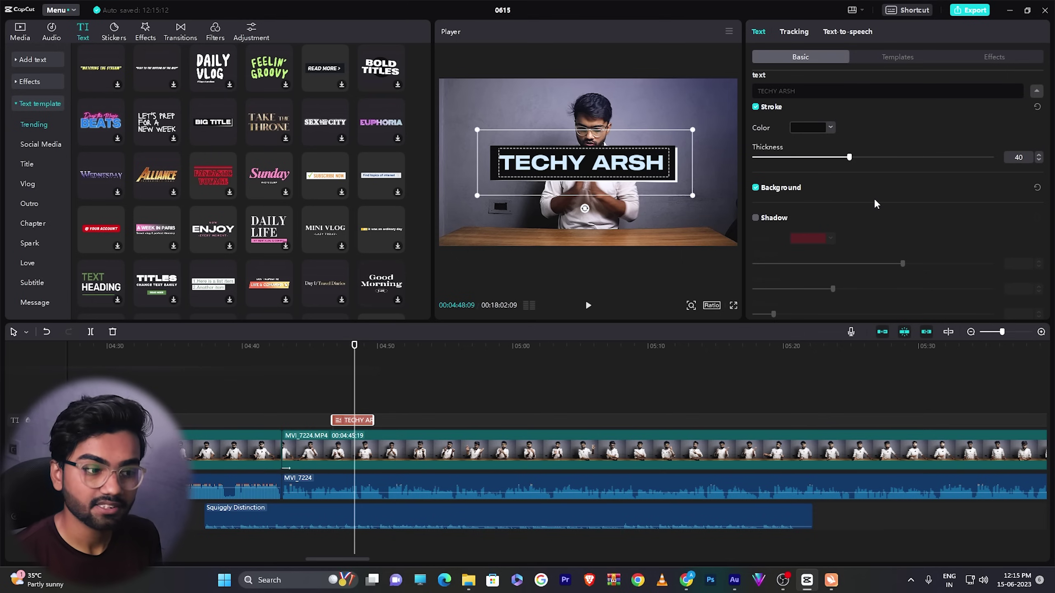
Look through the remaining text templates, the sticker library and the trending video effects
mouse_move(347, 345)
mouse_down()
mouse_move(329, 348)
mouse_move(348, 347)
mouse_up()
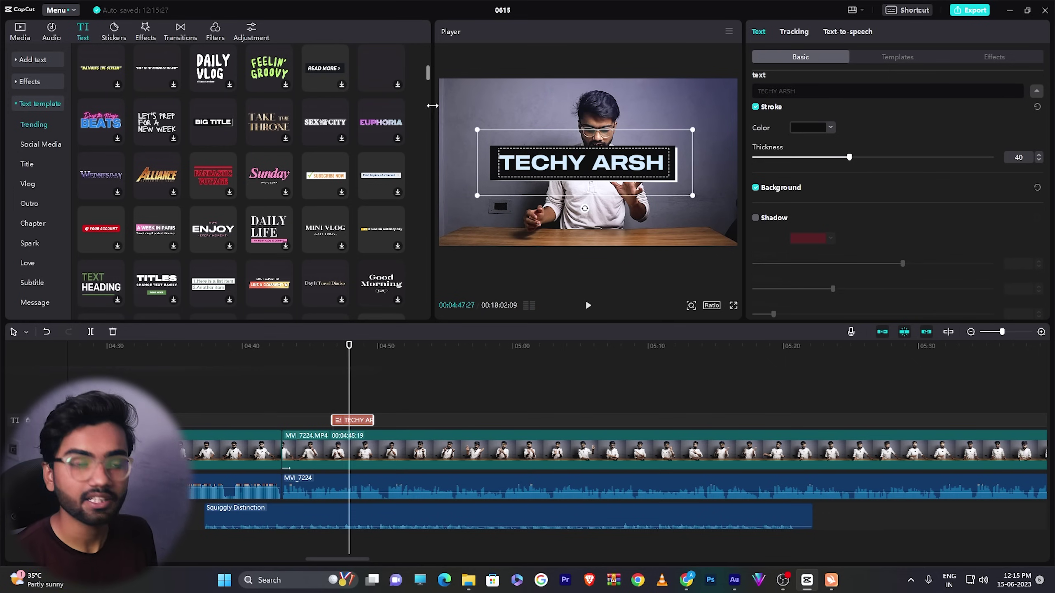
scroll(423, 88, down, 10)
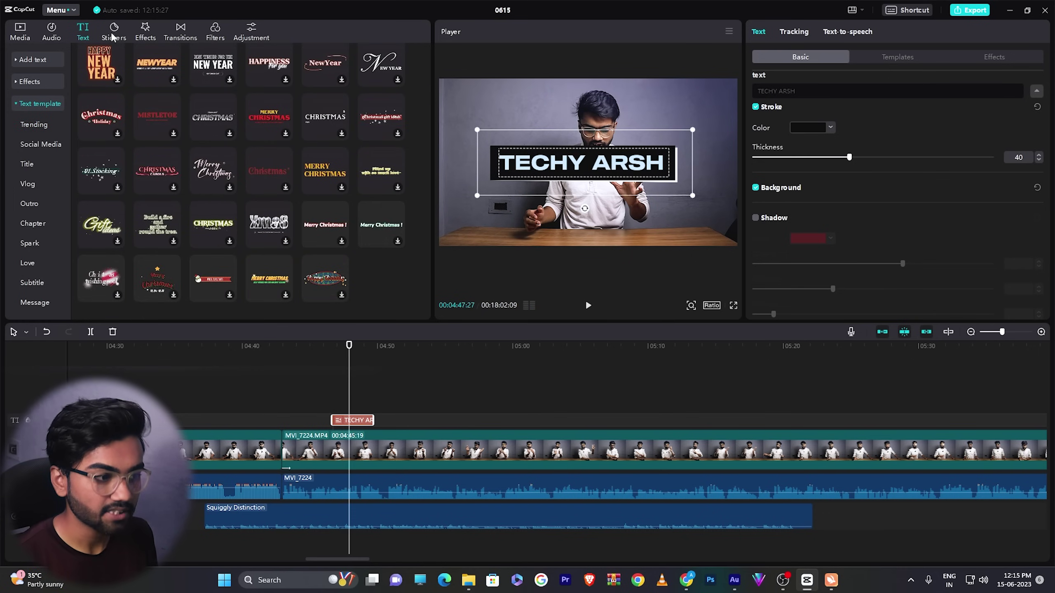
click(112, 36)
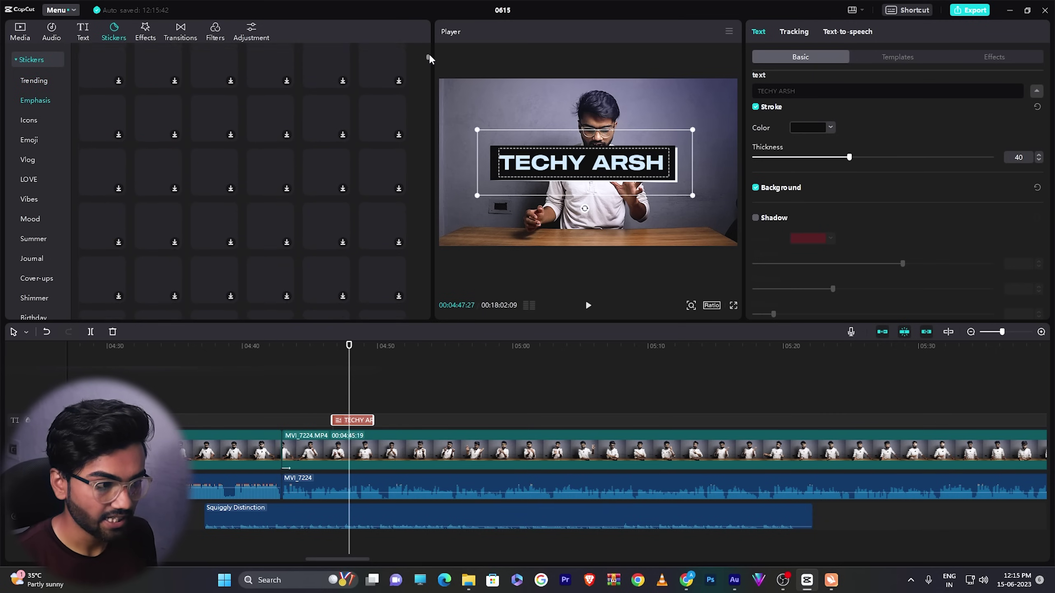
scroll(428, 48, down, 10)
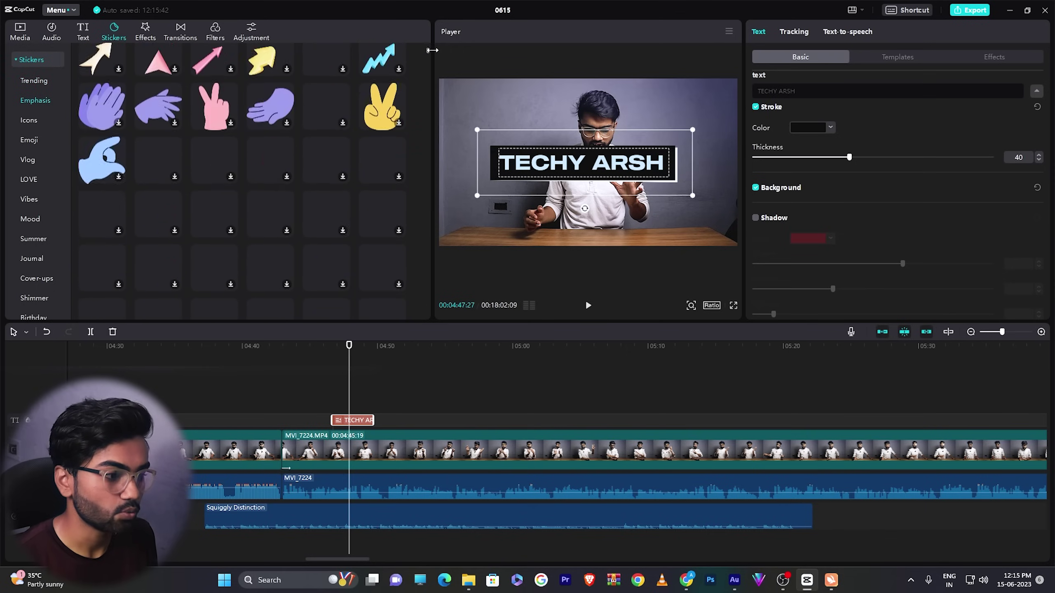
scroll(424, 95, down, 10)
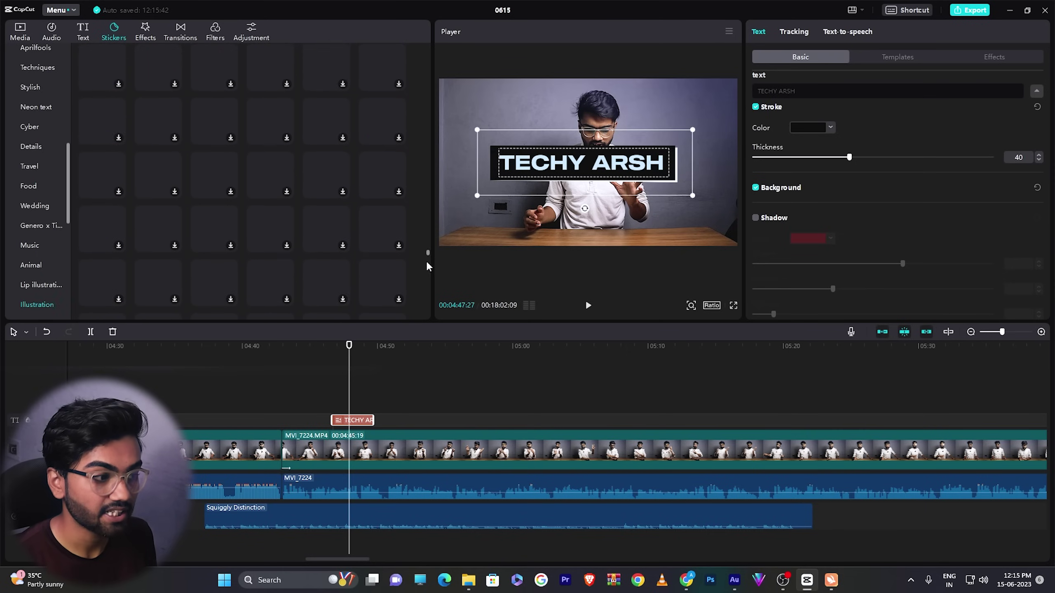
scroll(25, 178, up, 15)
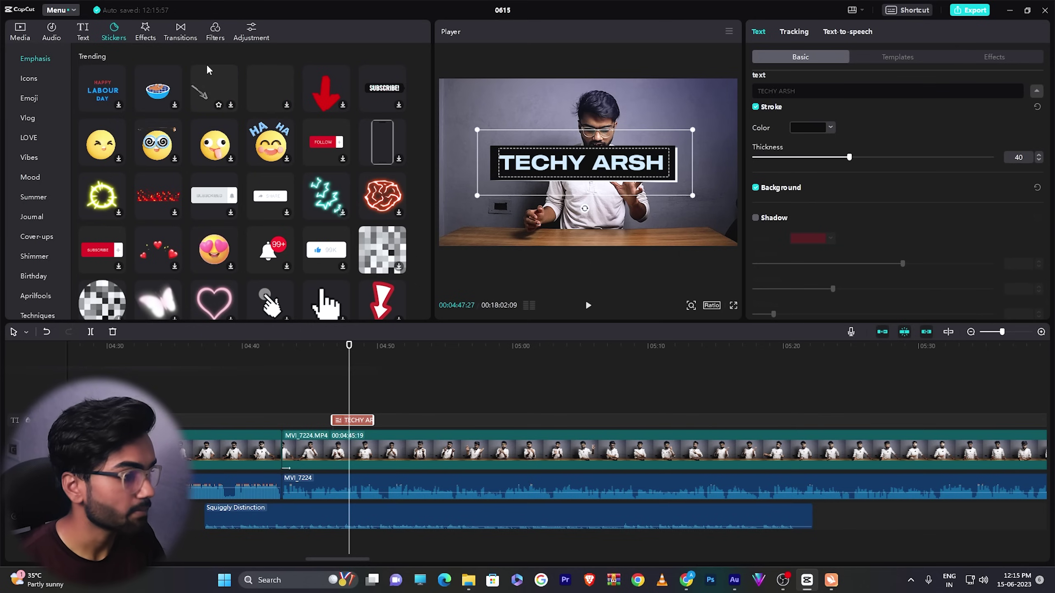
click(145, 31)
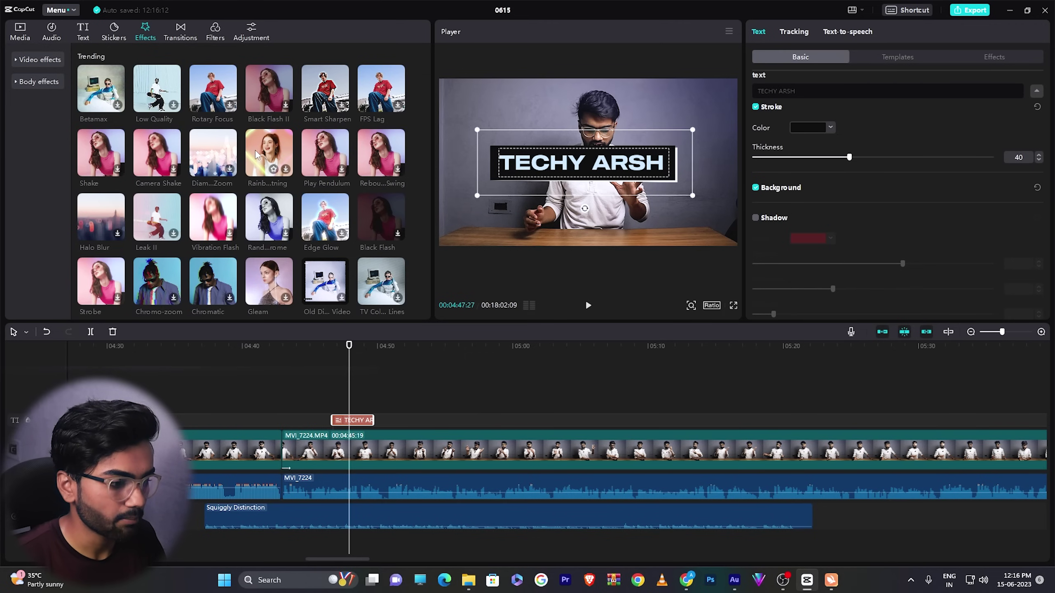
Try the Rainbow Lightning effect on the clip after the cut, move the title earlier to preview the effect, and undo both changes
drag(260, 153, 378, 448)
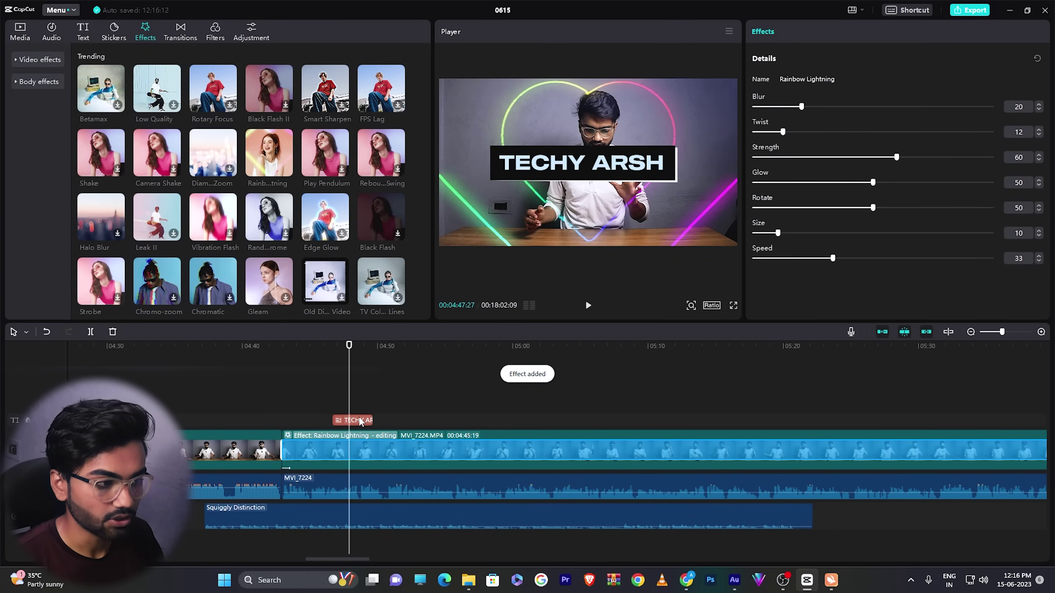
drag(360, 420, 237, 421)
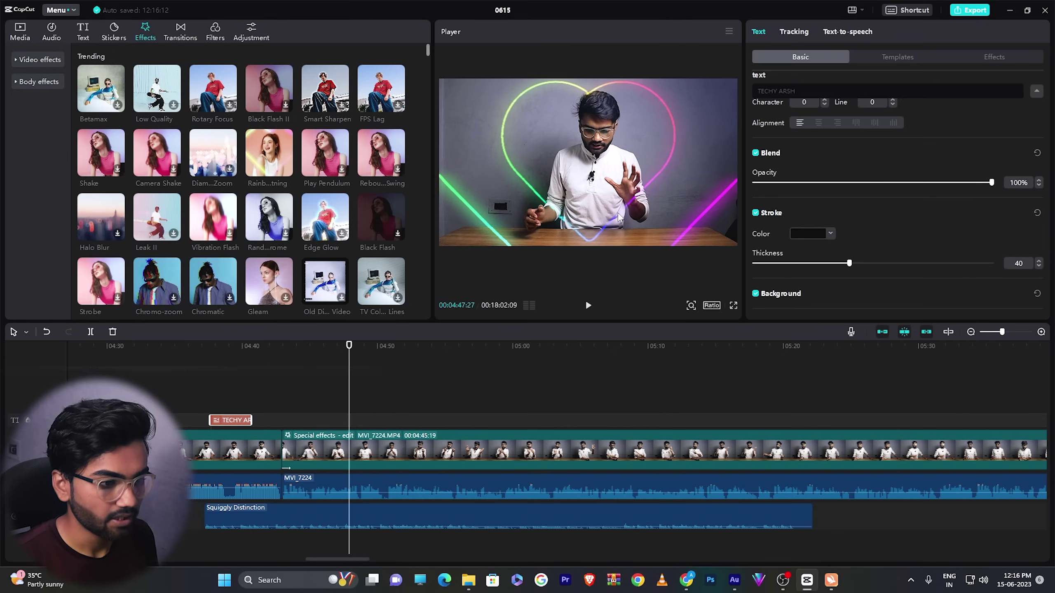
click(329, 346)
key(space)
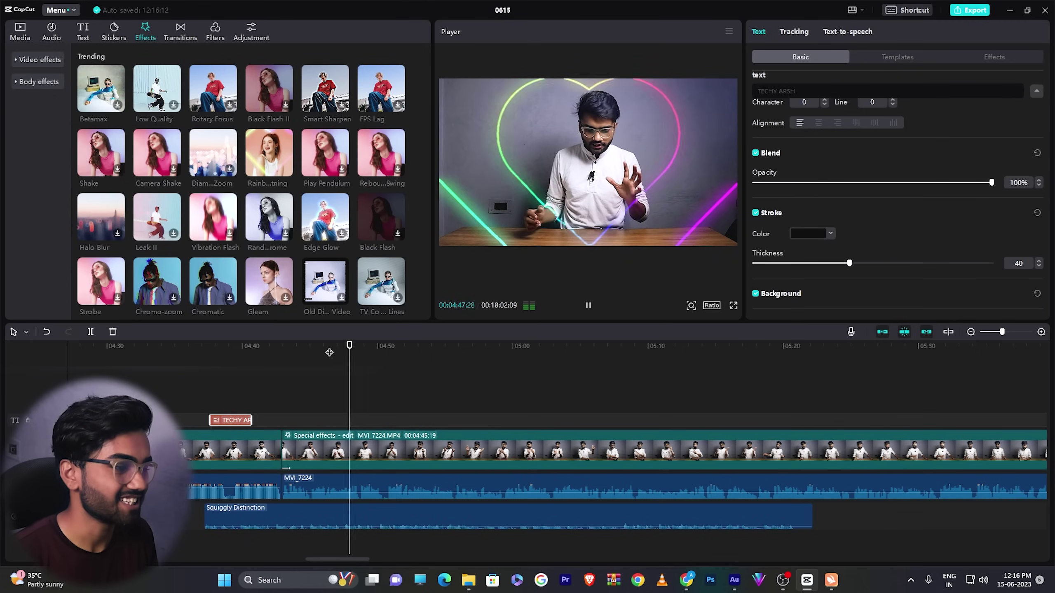
key(space)
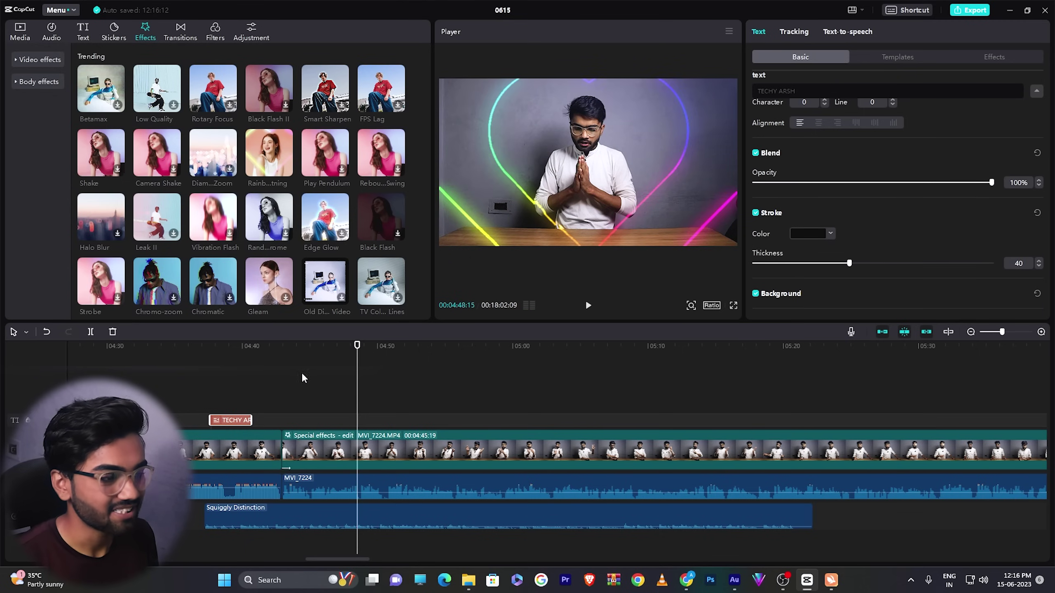
key(ctrl+z)
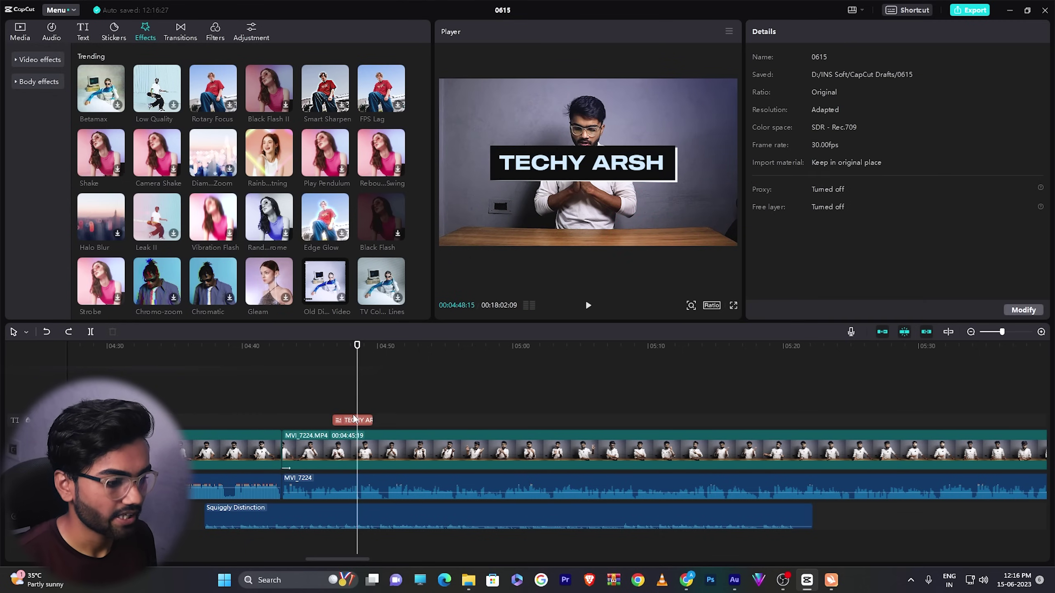
Try the Edge Glow lens effect on the clip after the cut, preview it, undo it, and browse the light effects
key(ctrl+shift+z)
scroll(209, 154, down, 10)
drag(210, 153, 369, 451)
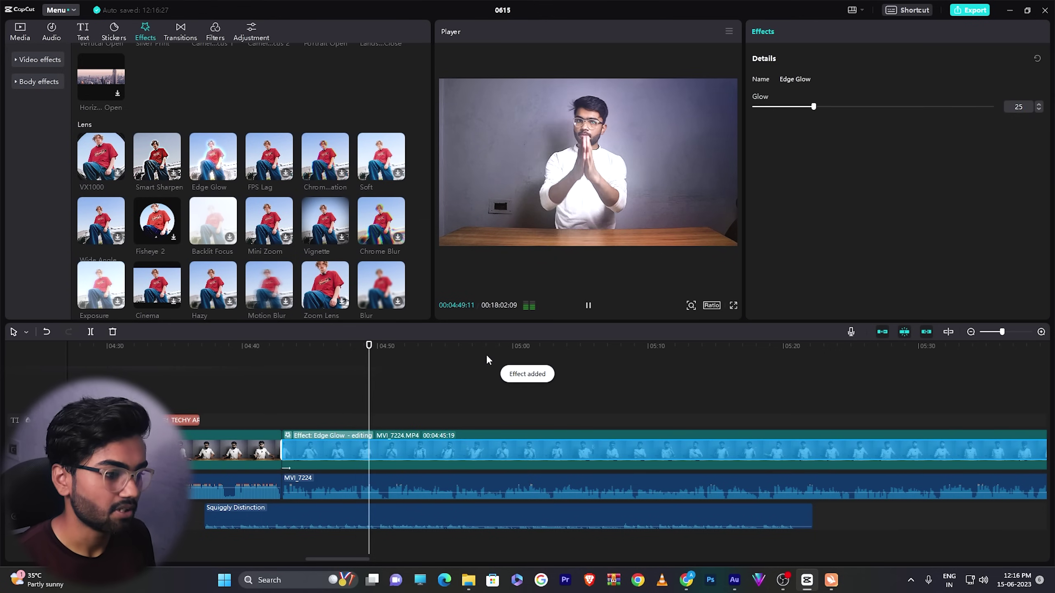
key(space)
key(ctrl+z)
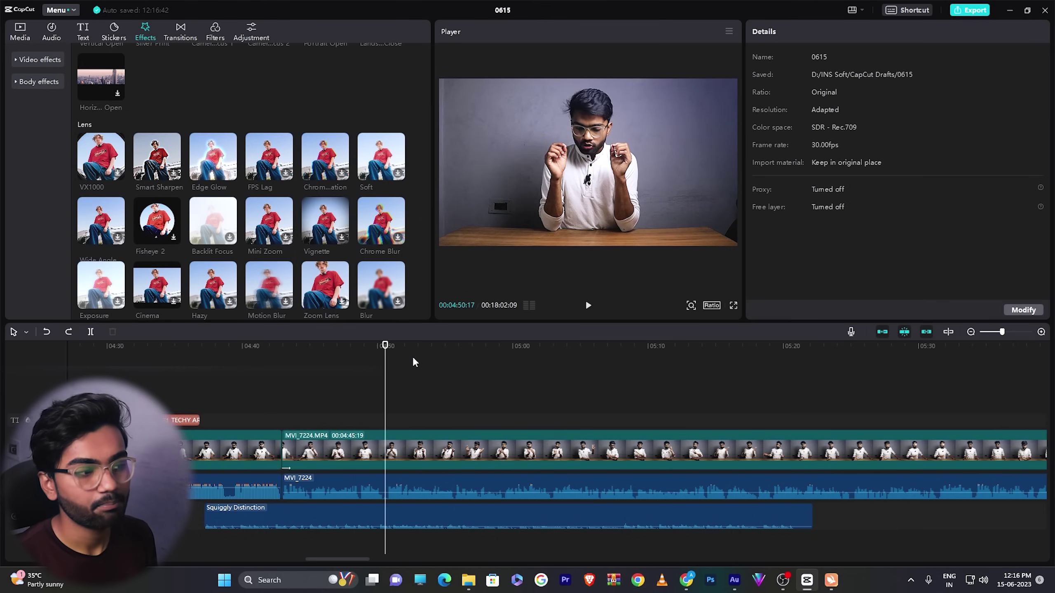
drag(428, 85, 453, 179)
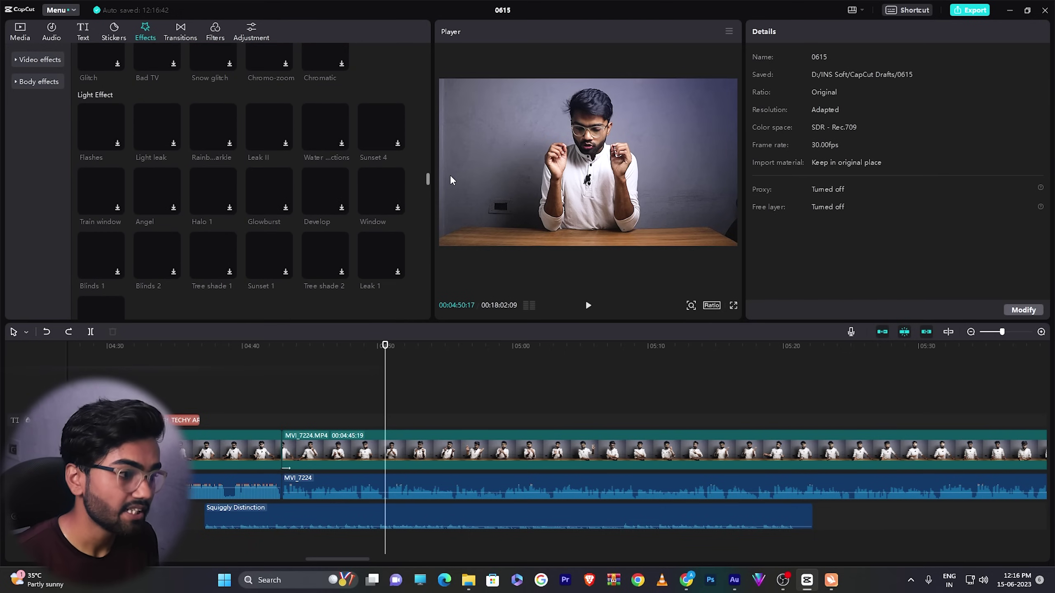
Try the Dissolve 3 transition at the cut between the two video clips, play across it, and delete the transition
click(180, 32)
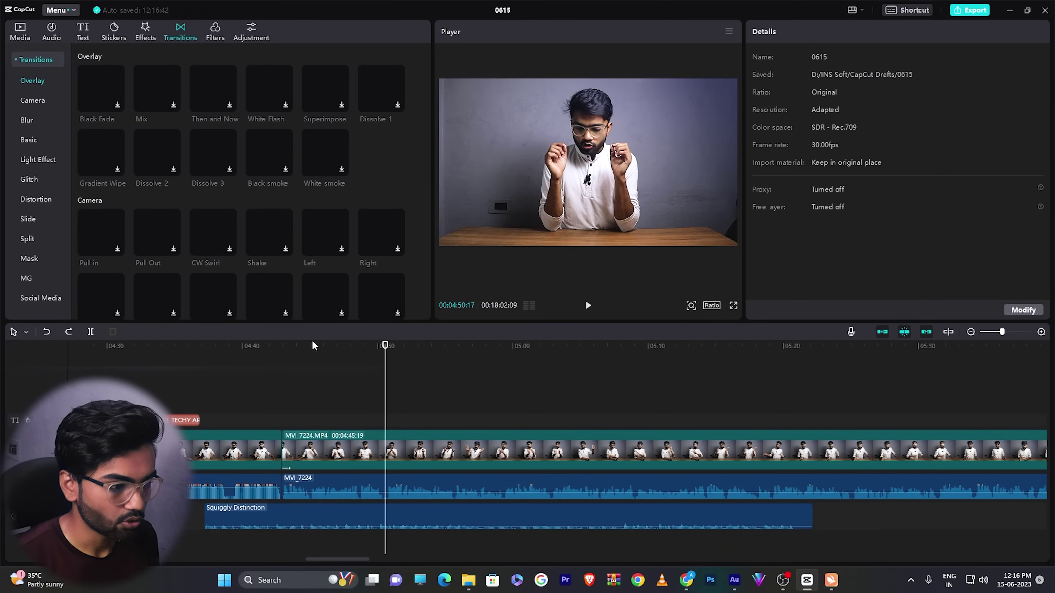
mouse_move(292, 354)
mouse_down()
mouse_move(266, 353)
mouse_move(276, 354)
mouse_up()
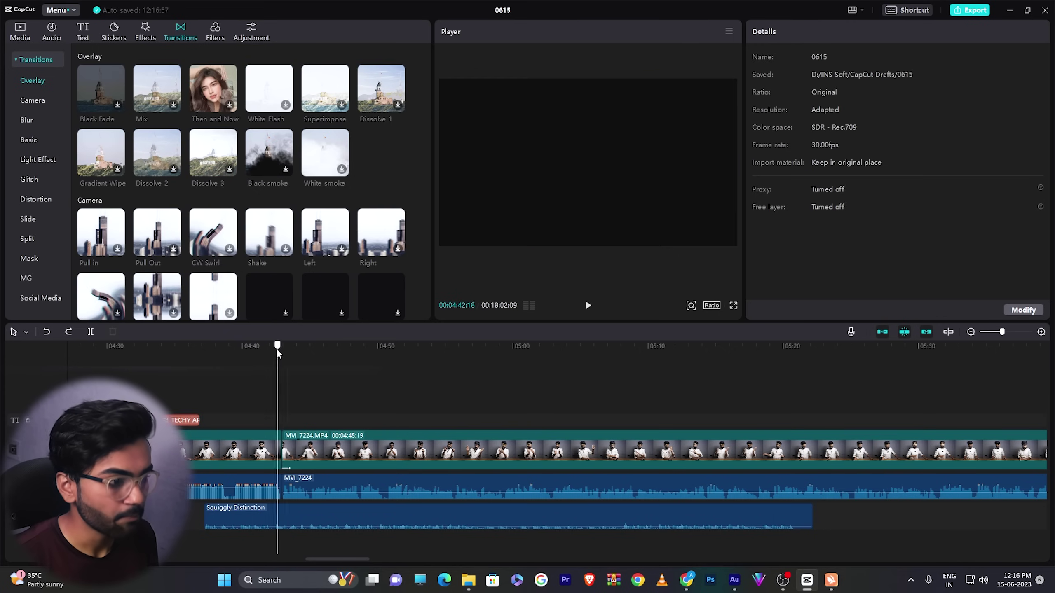
drag(219, 164, 279, 453)
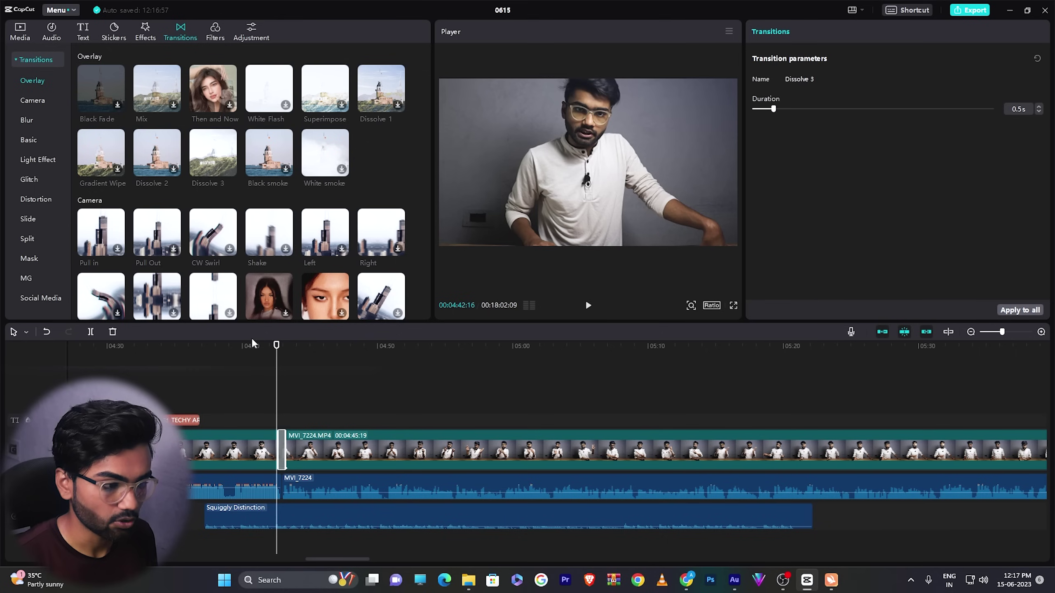
click(251, 342)
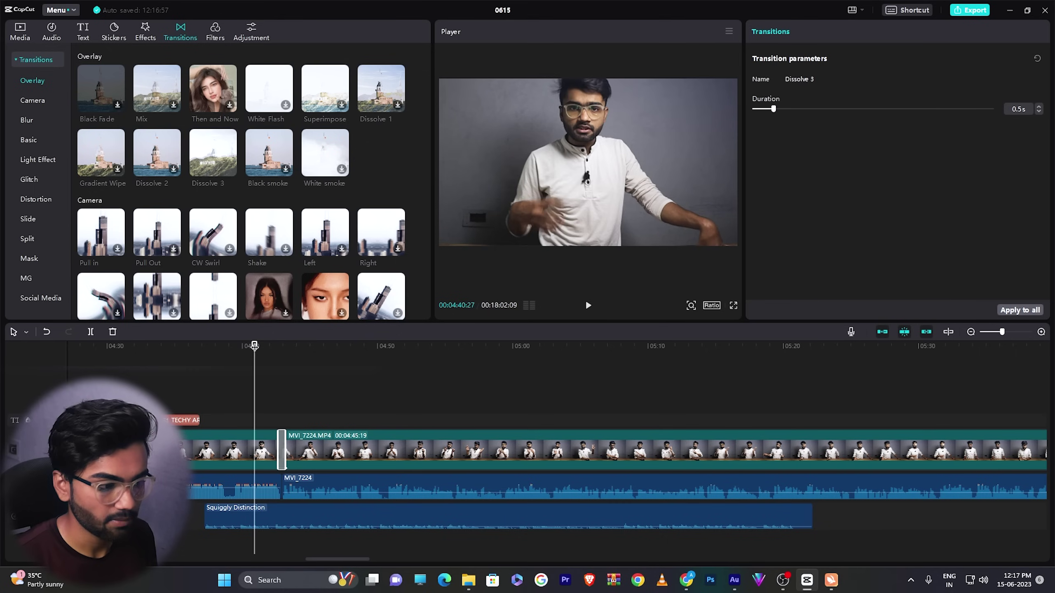
key(space)
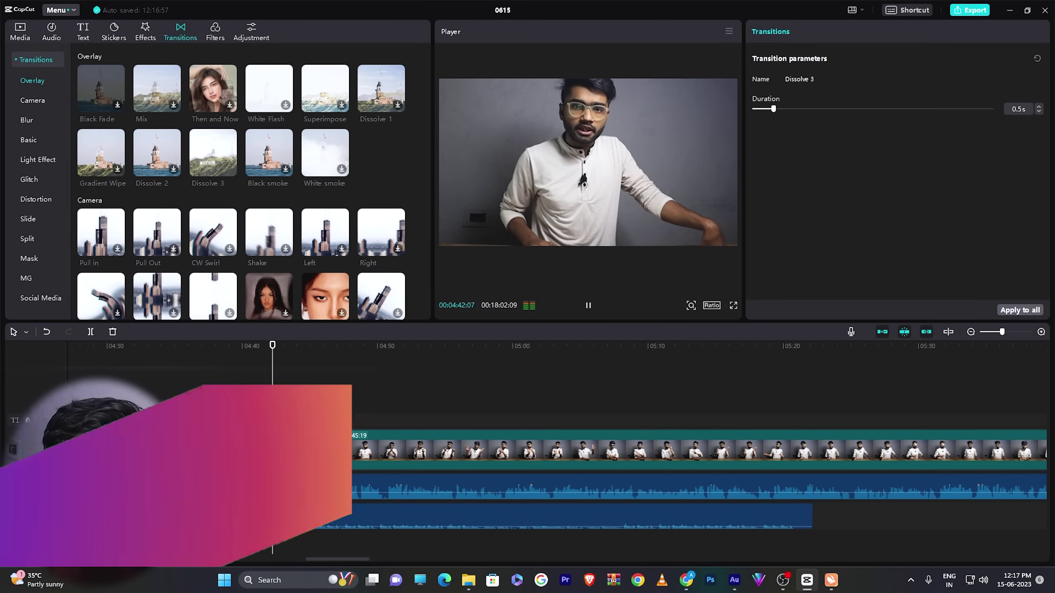
key(space)
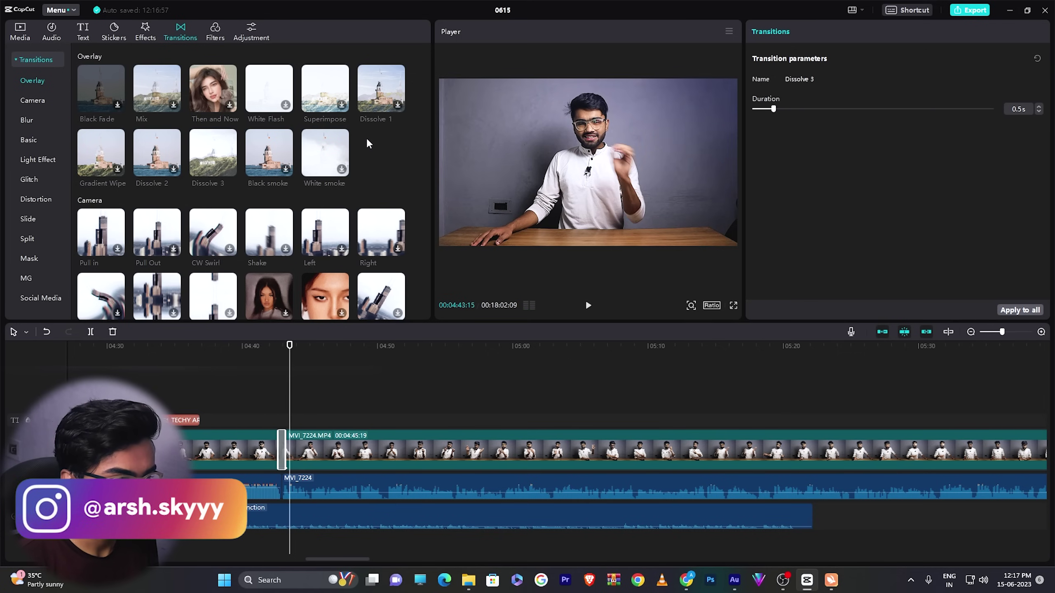
key(Delete)
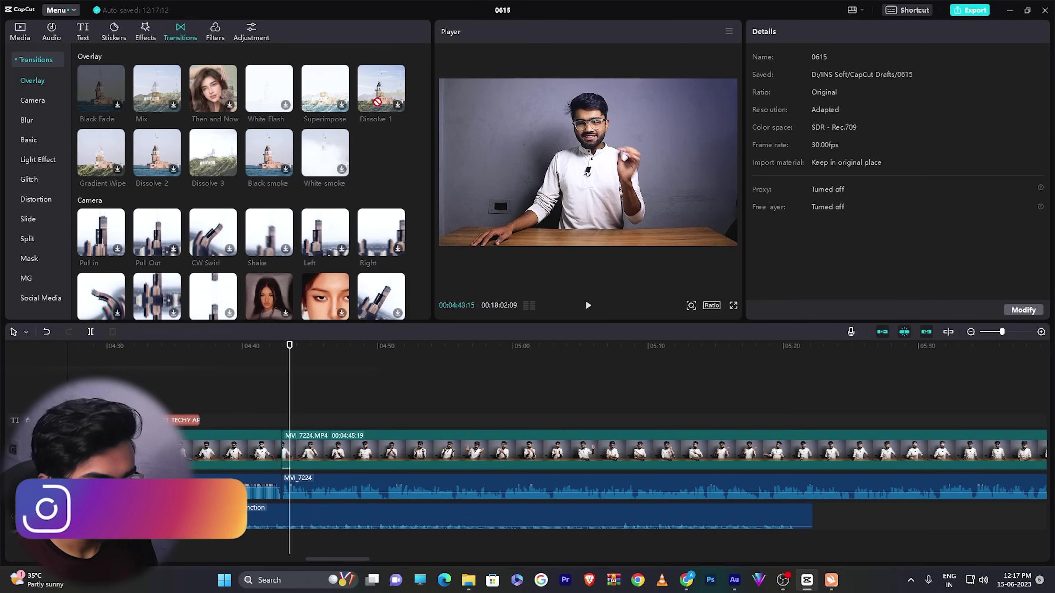
Add the Dissolve 1 transition at the cut between the two video clips
drag(377, 102, 283, 450)
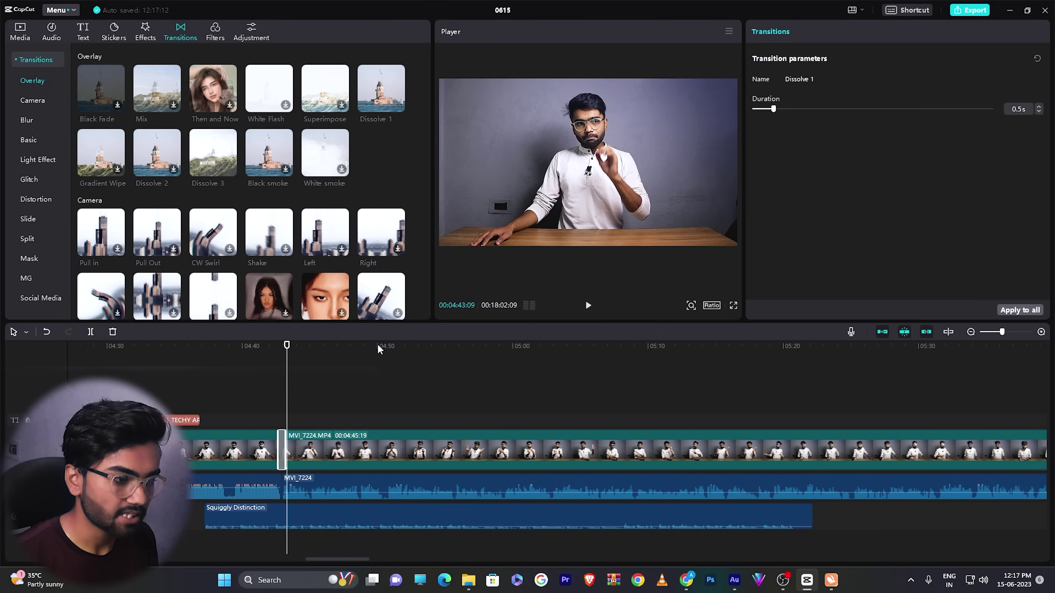
mouse_move(425, 77)
mouse_down()
mouse_move(439, 314)
mouse_move(429, 72)
mouse_up()
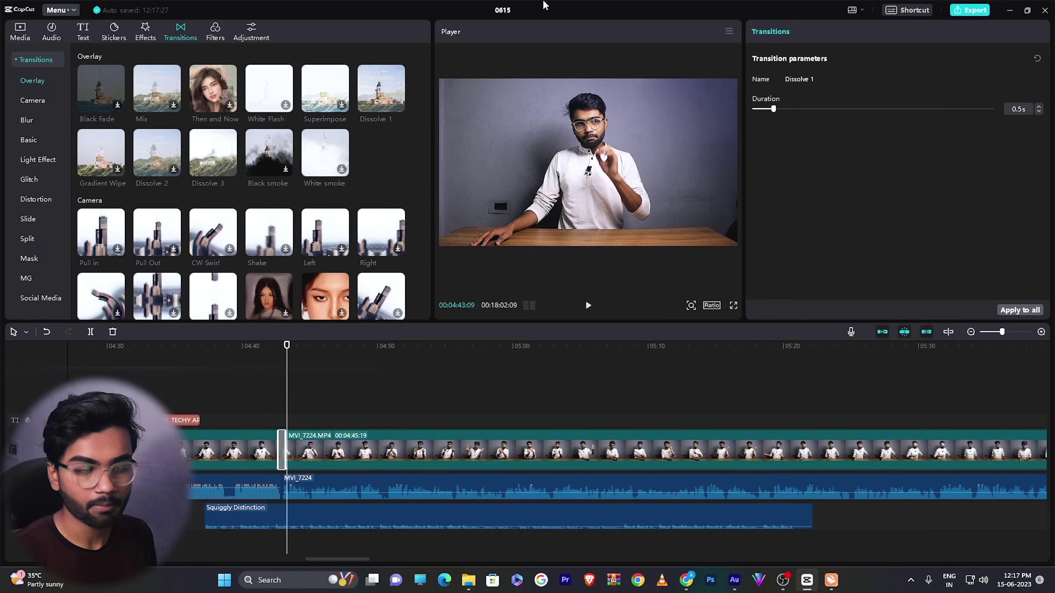